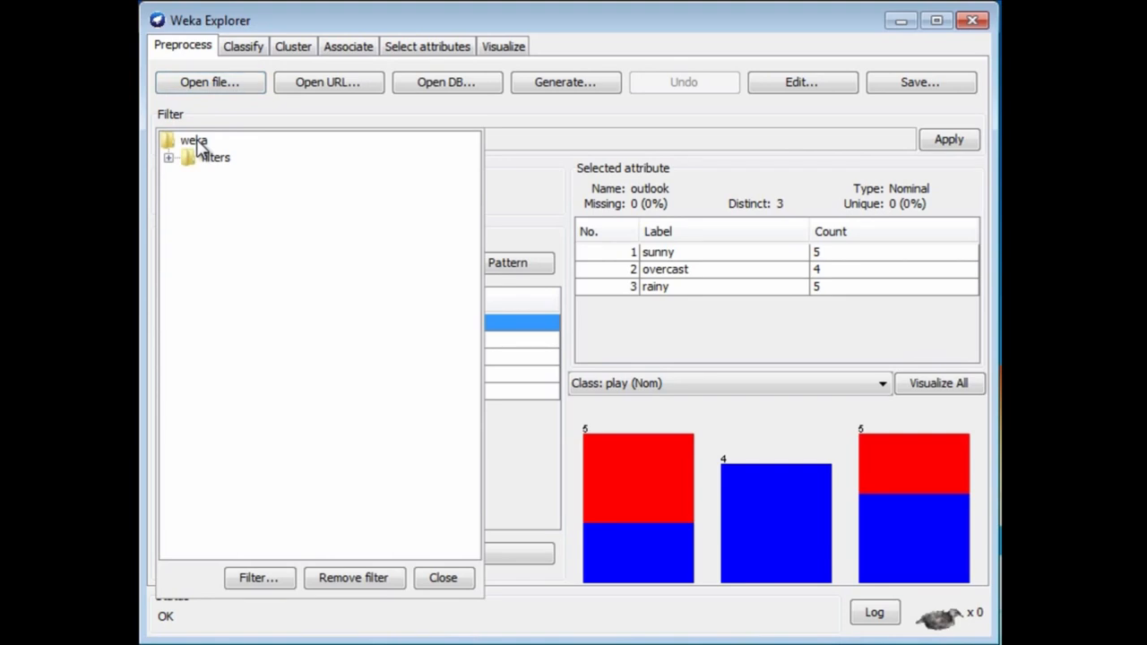
# Choose the unsupervised attribute filter Remove for the weather dataset.
pyautogui.click(169, 158)
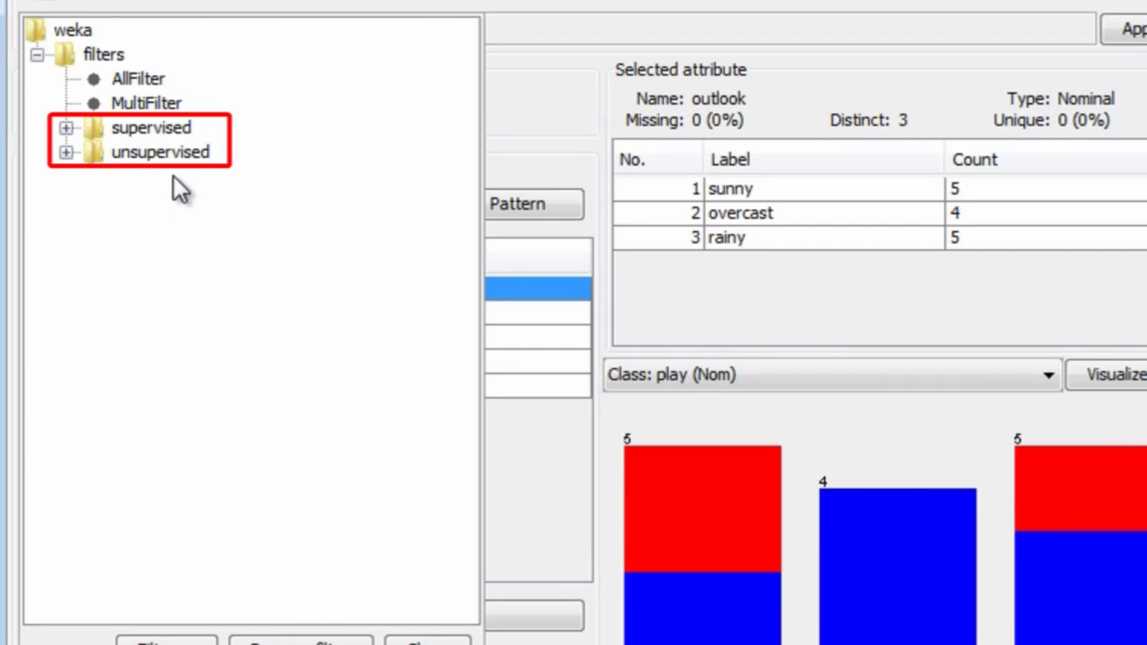
pyautogui.click(66, 153)
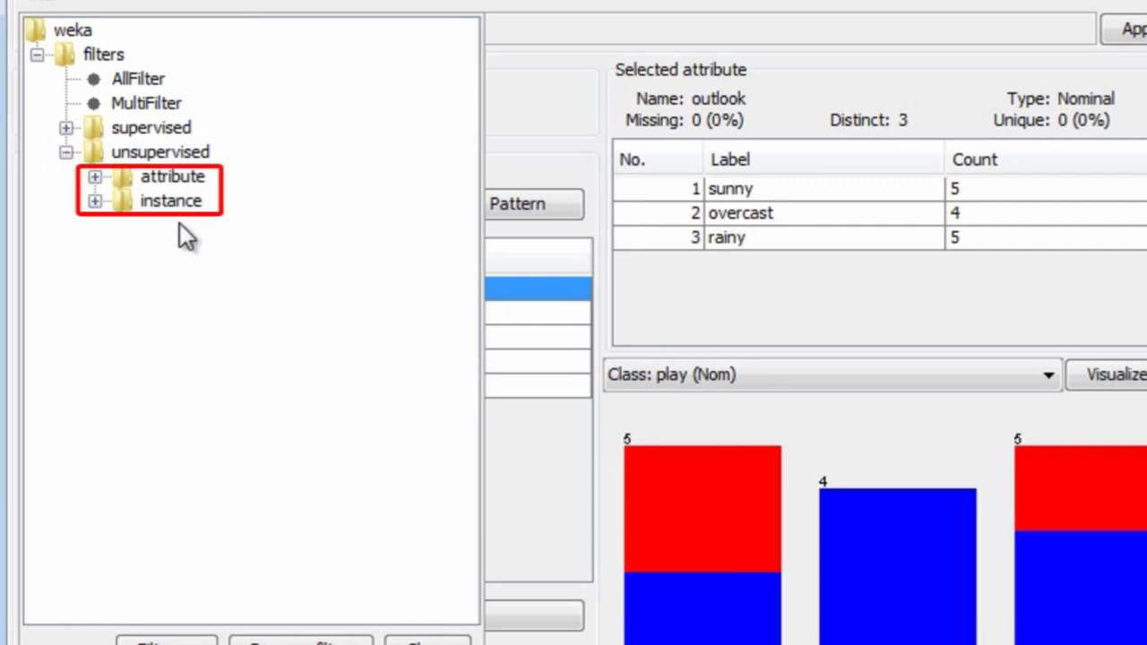
pyautogui.click(95, 177)
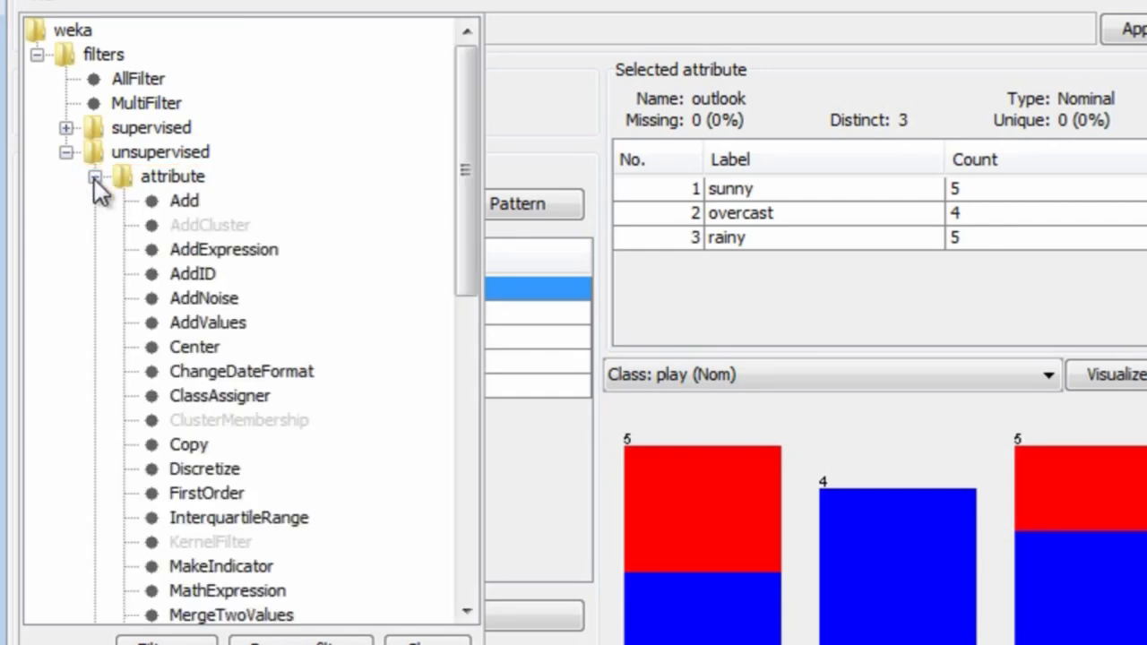
pyautogui.scroll(-3, 359, 245)
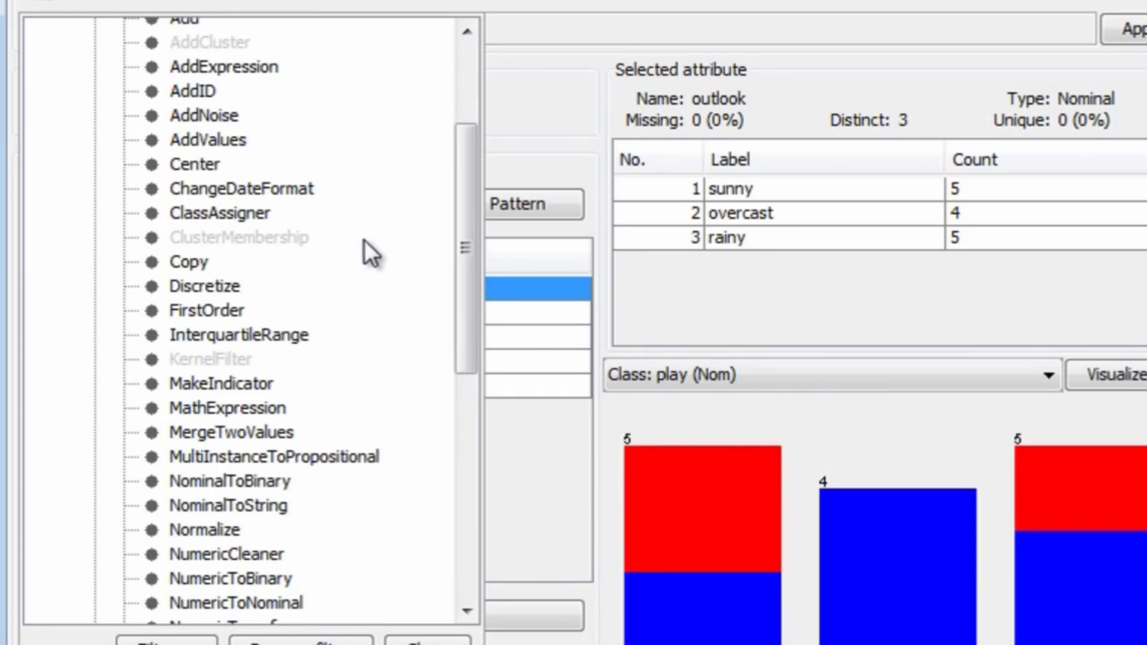
pyautogui.scroll(-6, 366, 239)
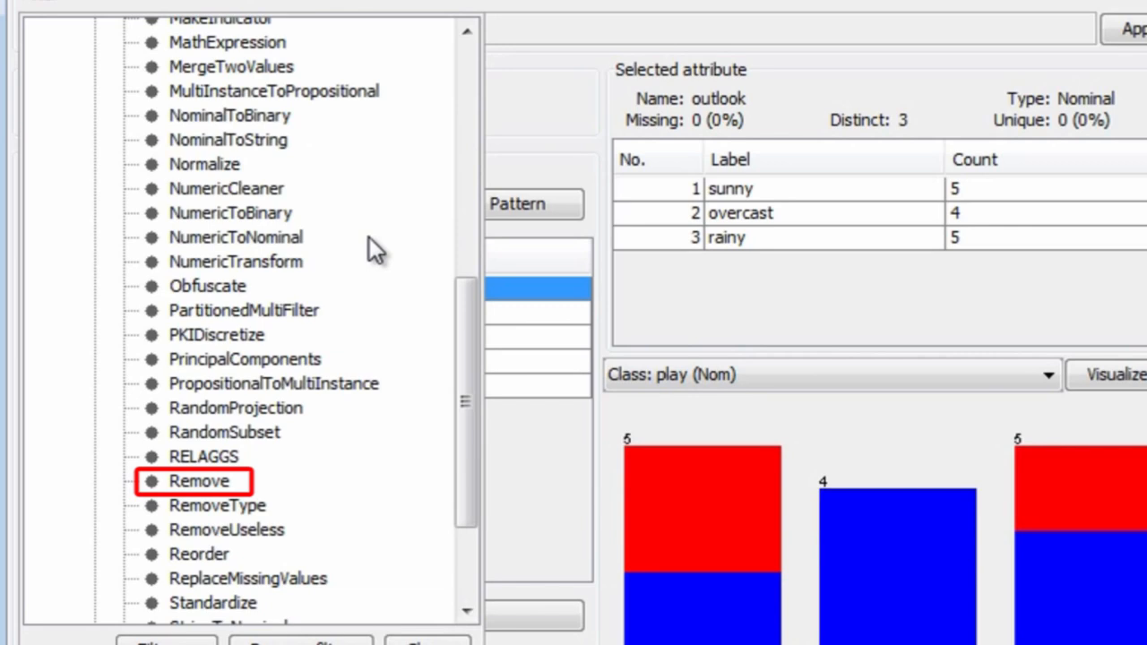
pyautogui.click(184, 481)
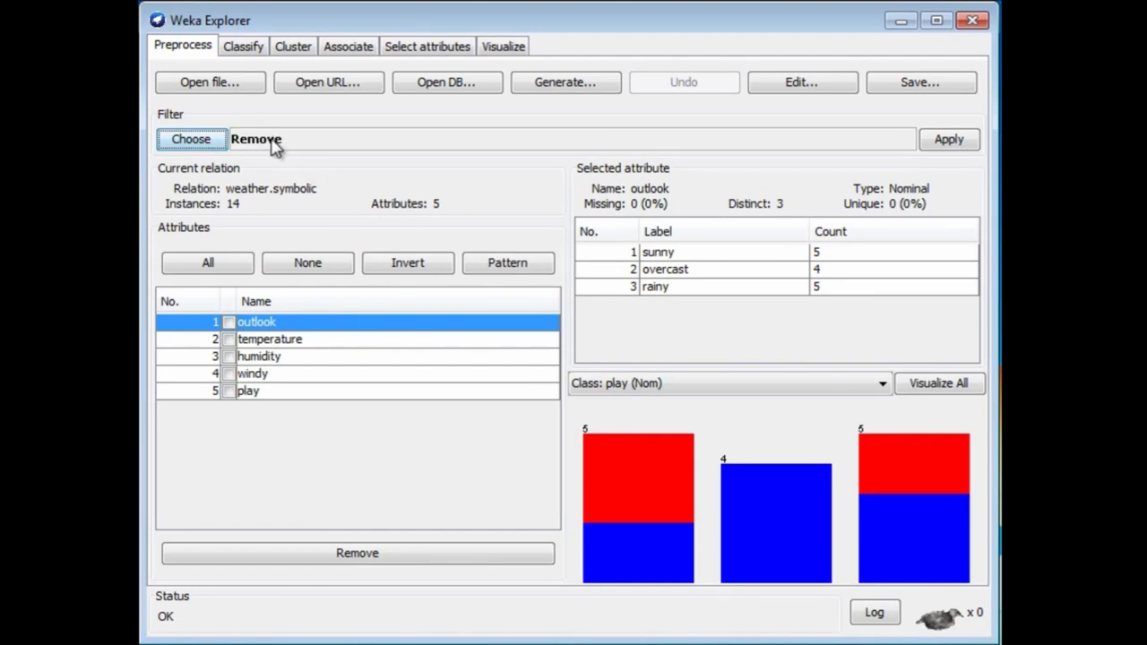
# Apply the Remove filter to the weather data with attributeIndices set to 3, and undo the removal.
pyautogui.click(275, 148)
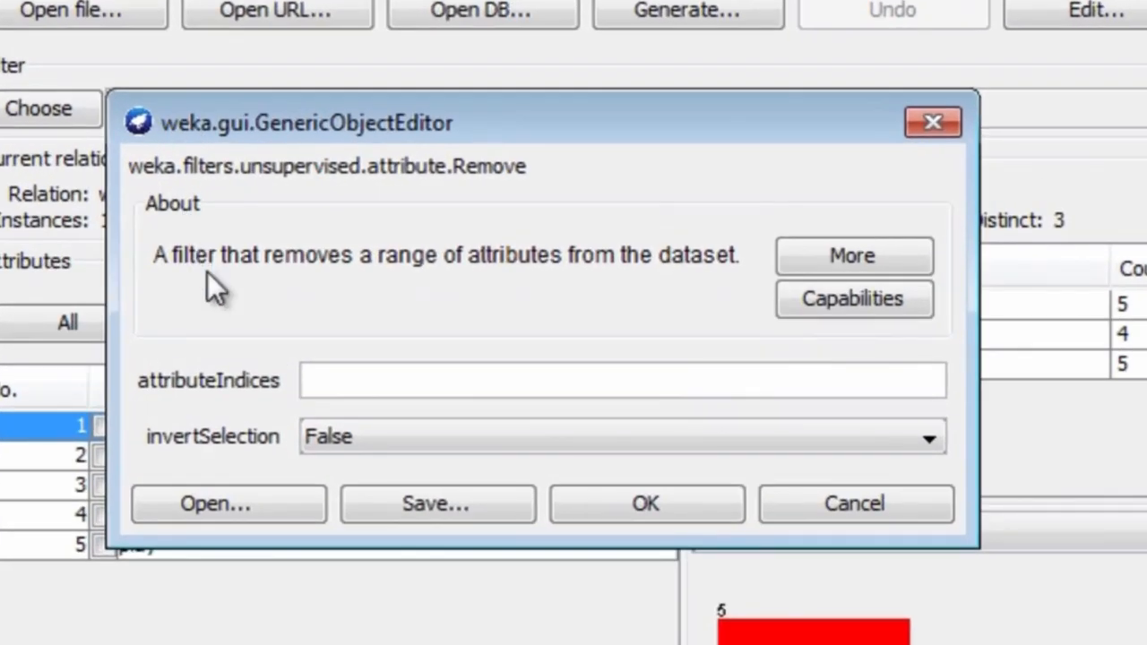
pyautogui.click(310, 384)
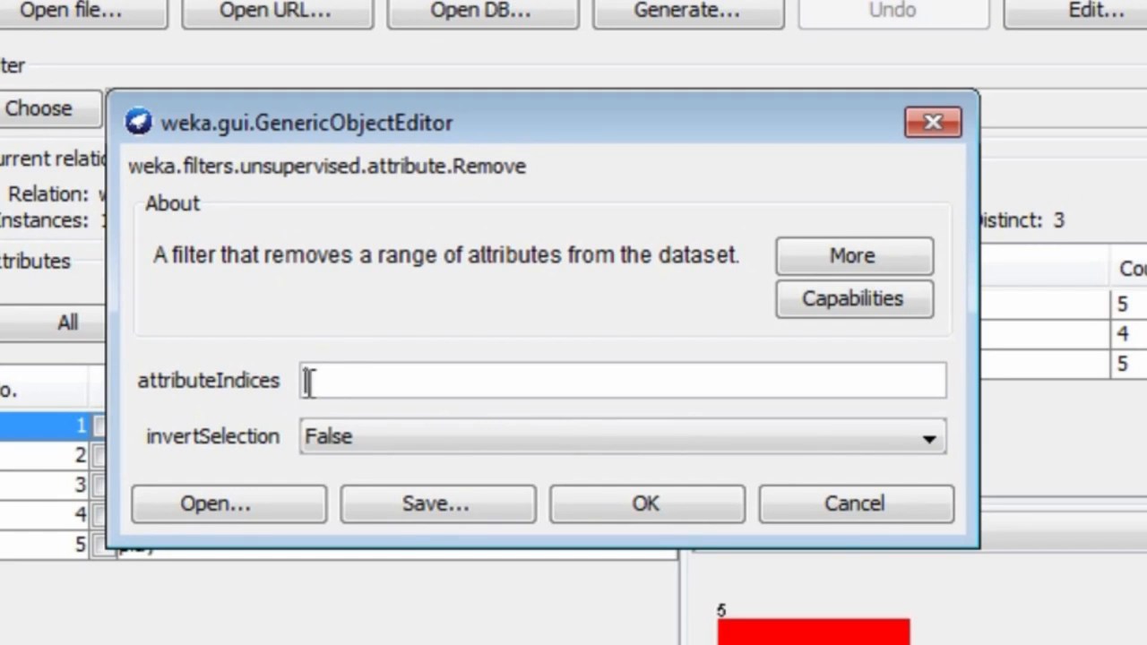
pyautogui.write('3')
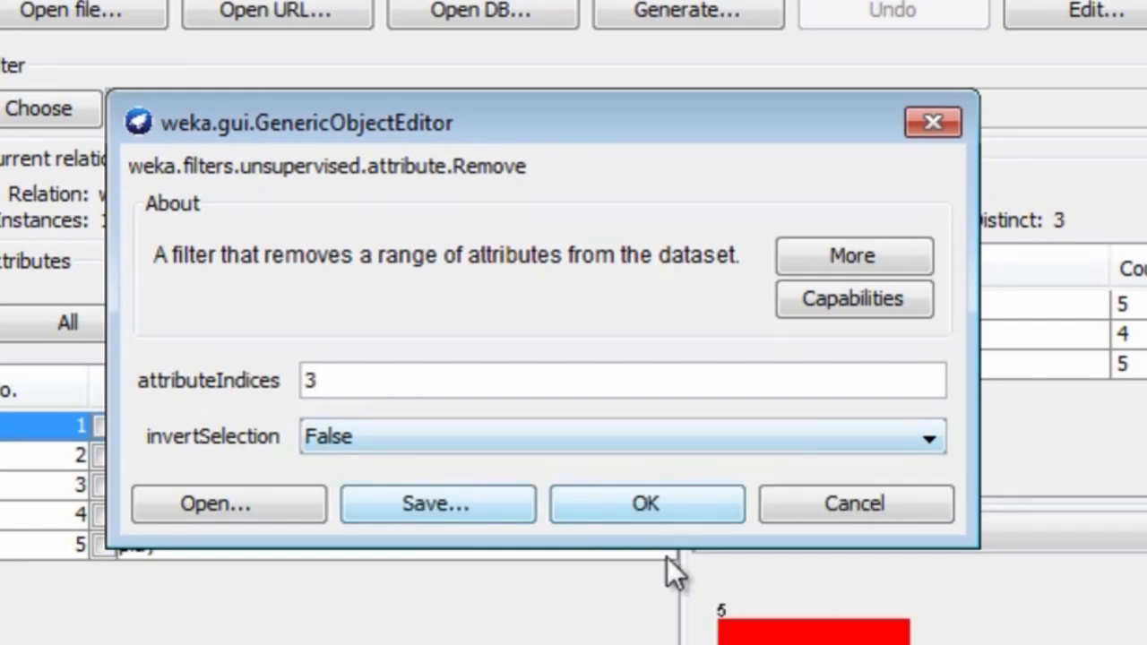
pyautogui.click(646, 506)
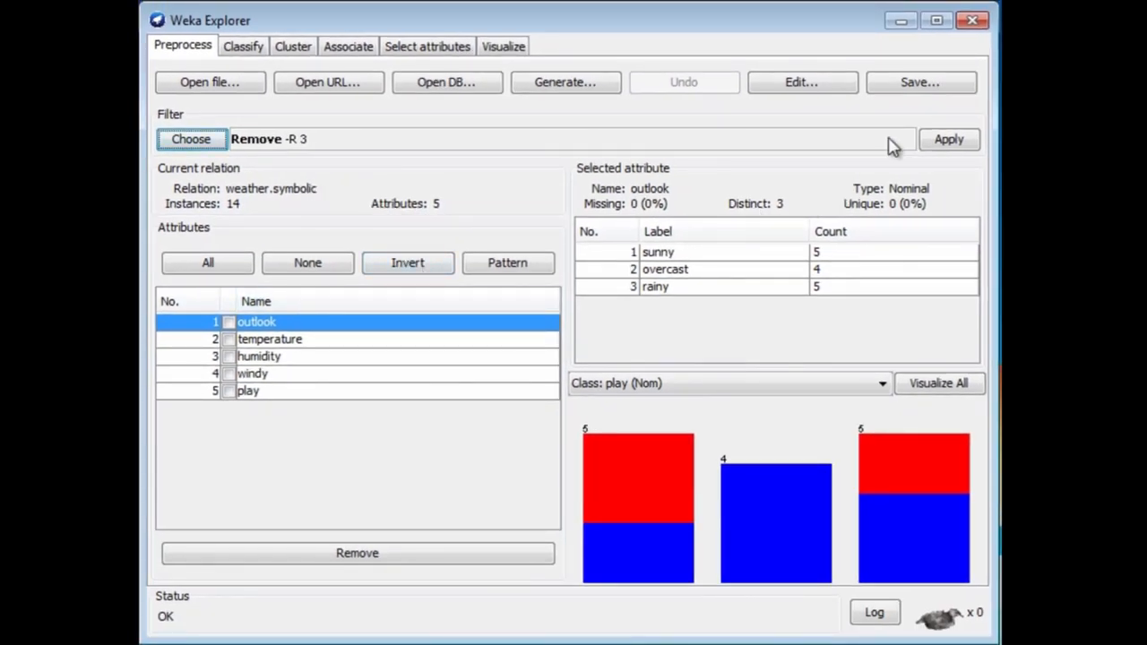
pyautogui.click(943, 143)
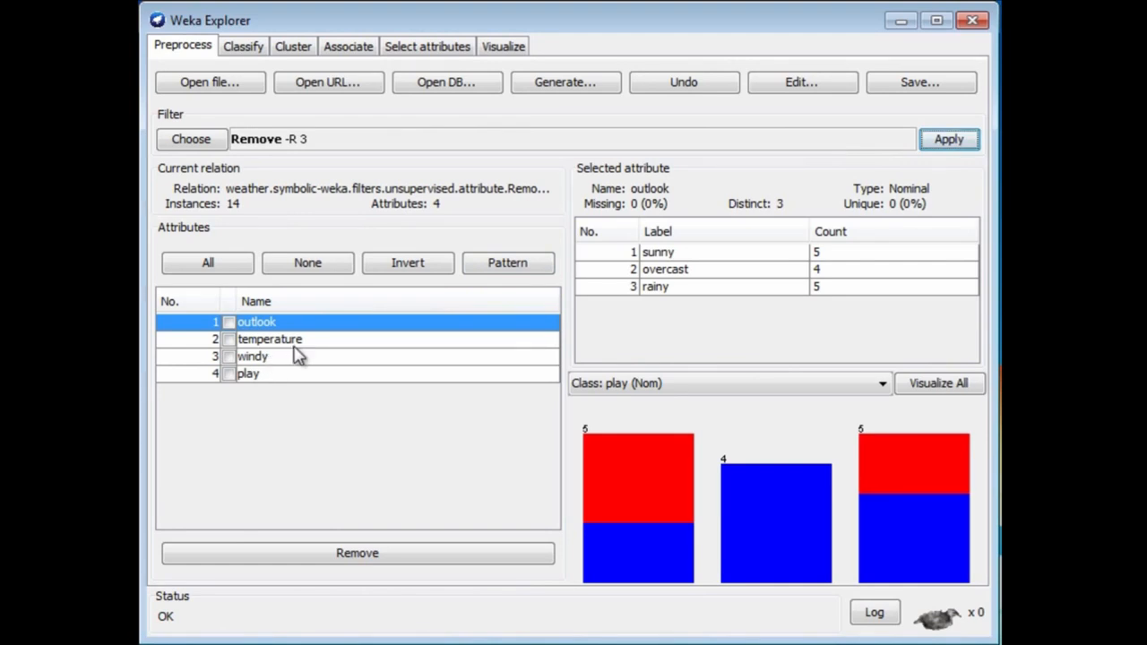
pyautogui.click(708, 87)
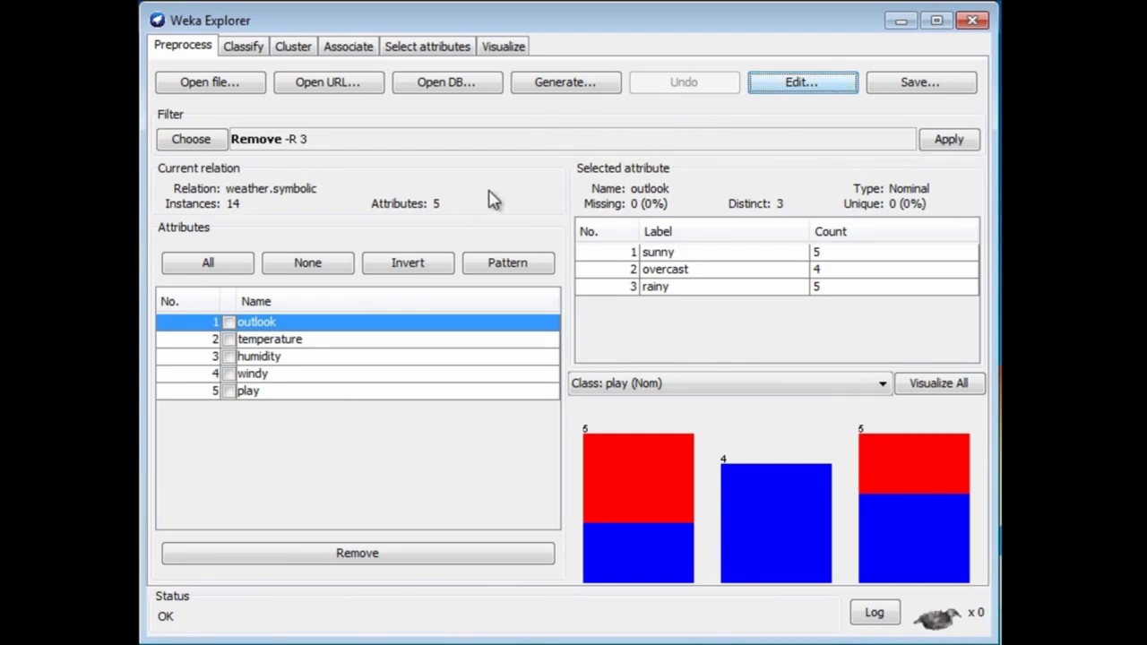
# Remove the humidity attribute directly from the attribute list without using a filter, and undo the removal.
pyautogui.click(229, 357)
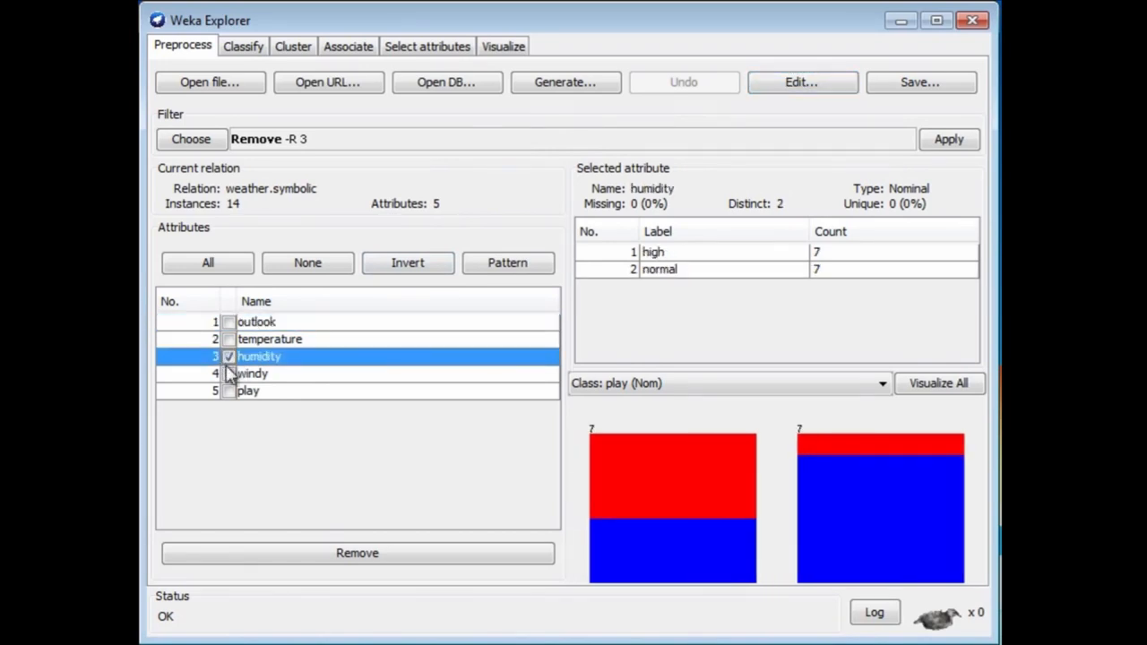
pyautogui.click(415, 553)
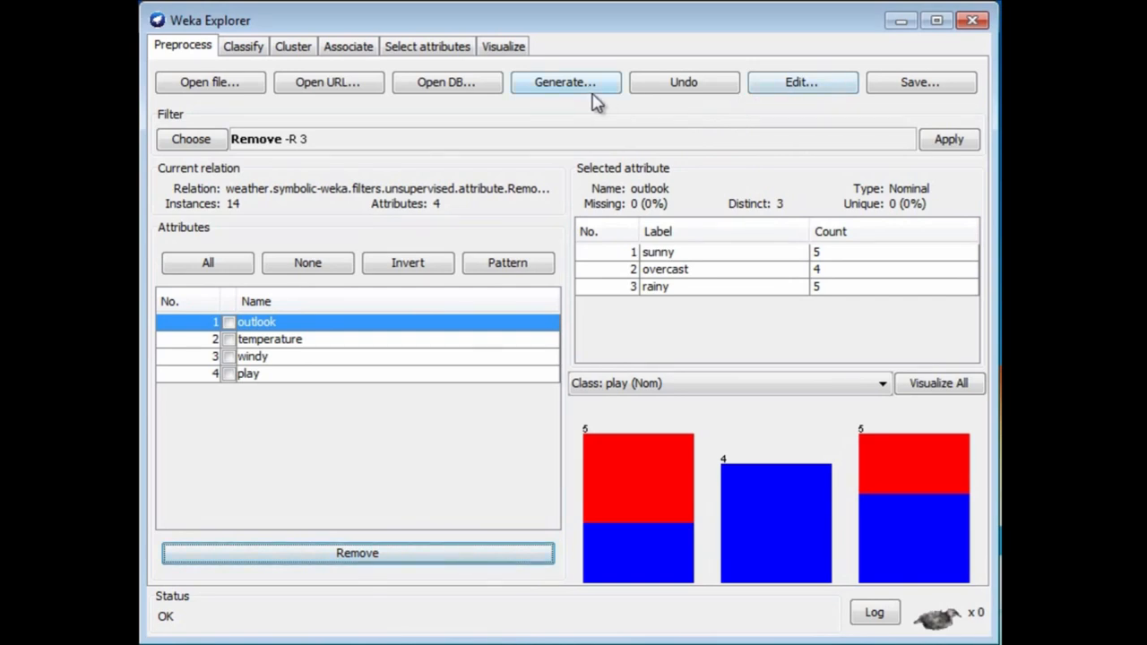
pyautogui.click(697, 85)
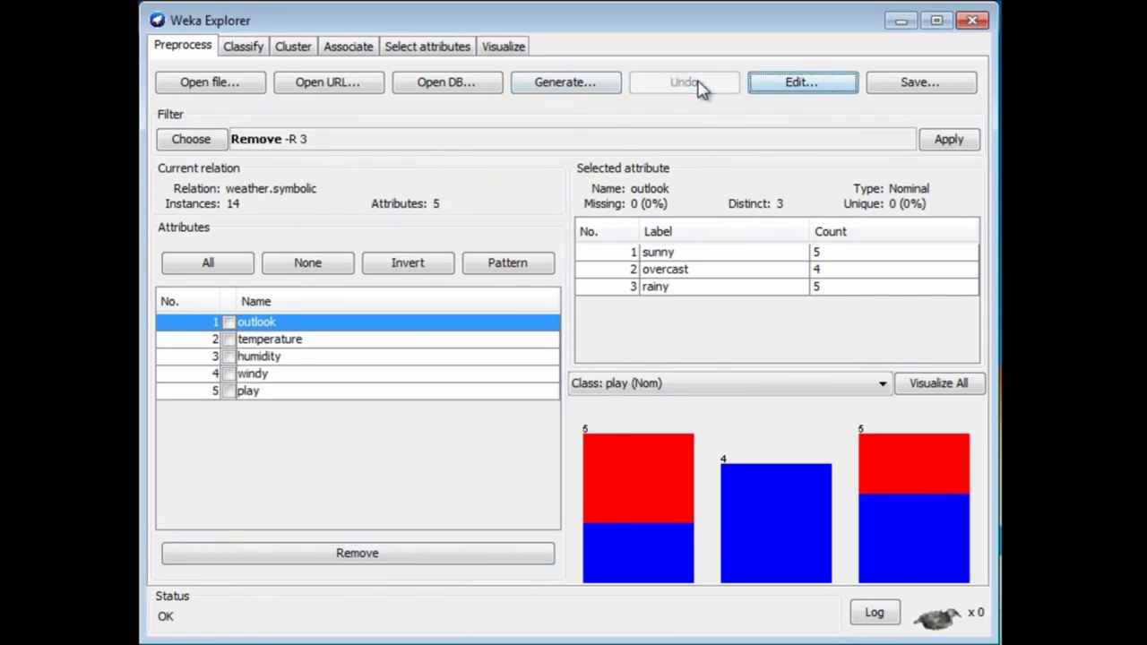
# Inspect the humidity attribute's values and choose the unsupervised instance filter RemoveWithValues.
pyautogui.click(266, 359)
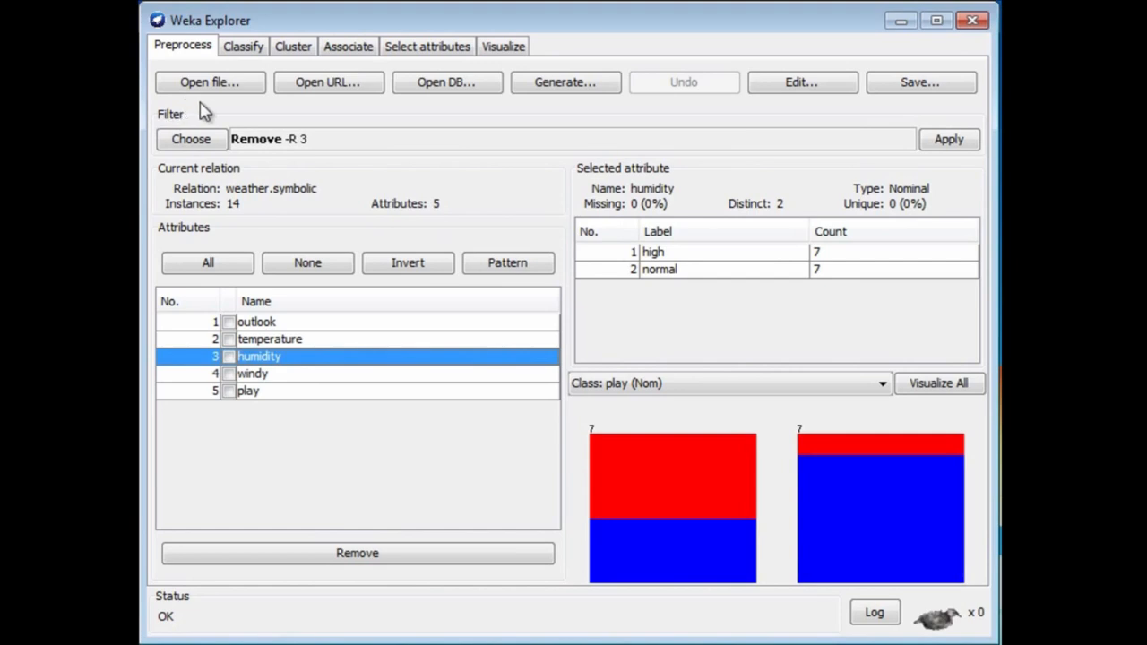
pyautogui.click(199, 143)
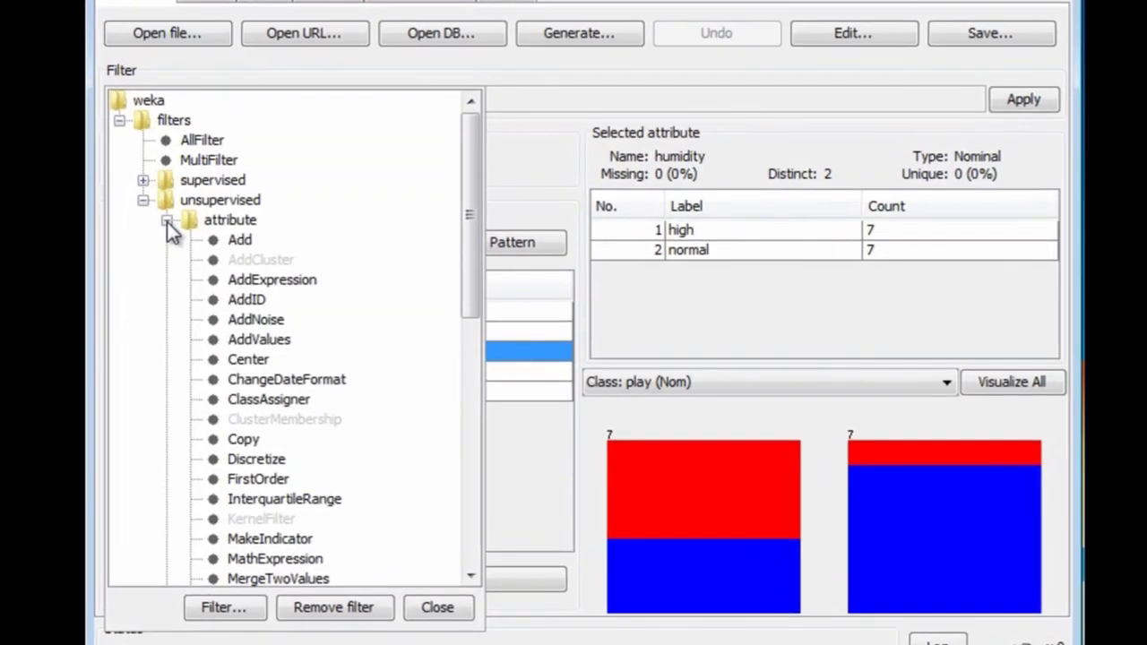
pyautogui.click(206, 244)
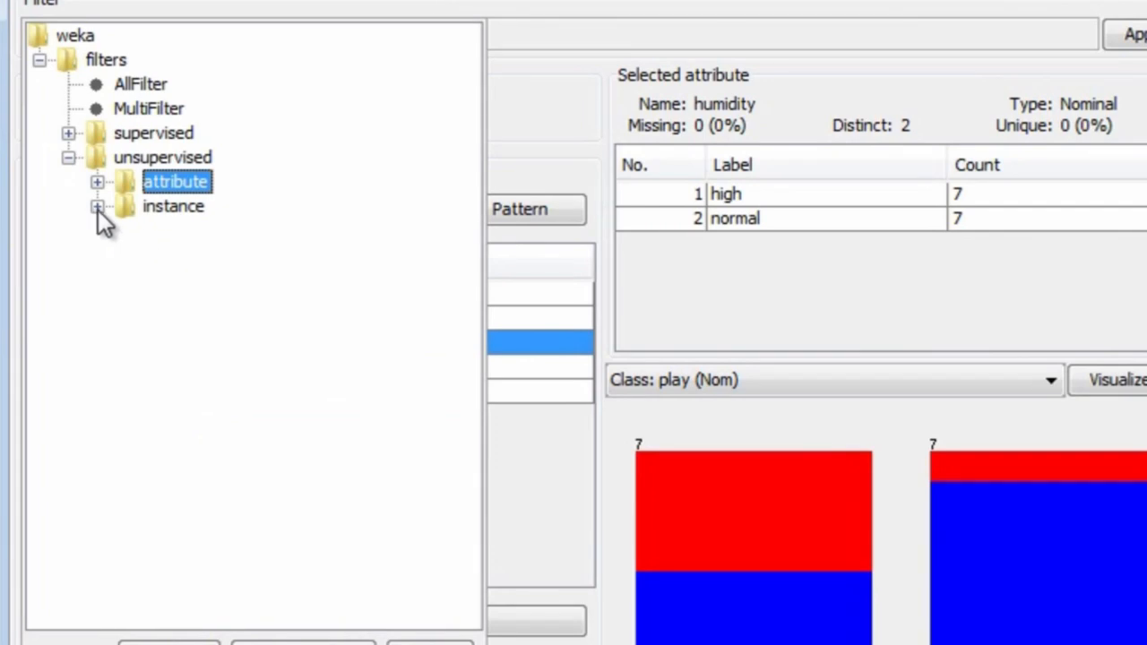
pyautogui.click(97, 207)
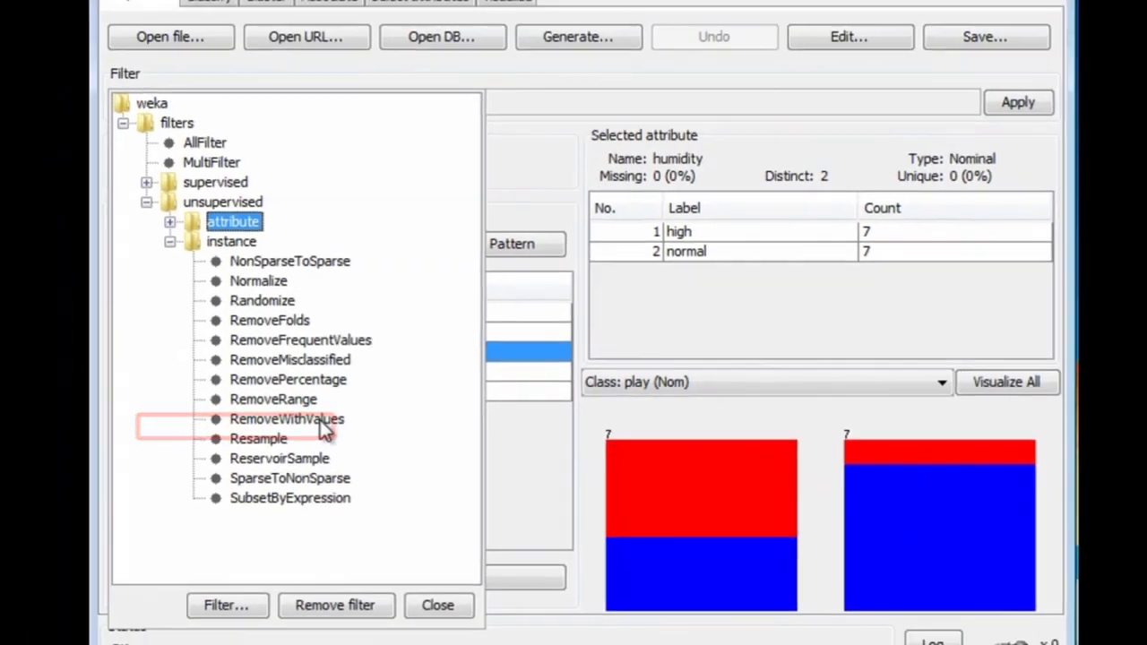
pyautogui.click(296, 428)
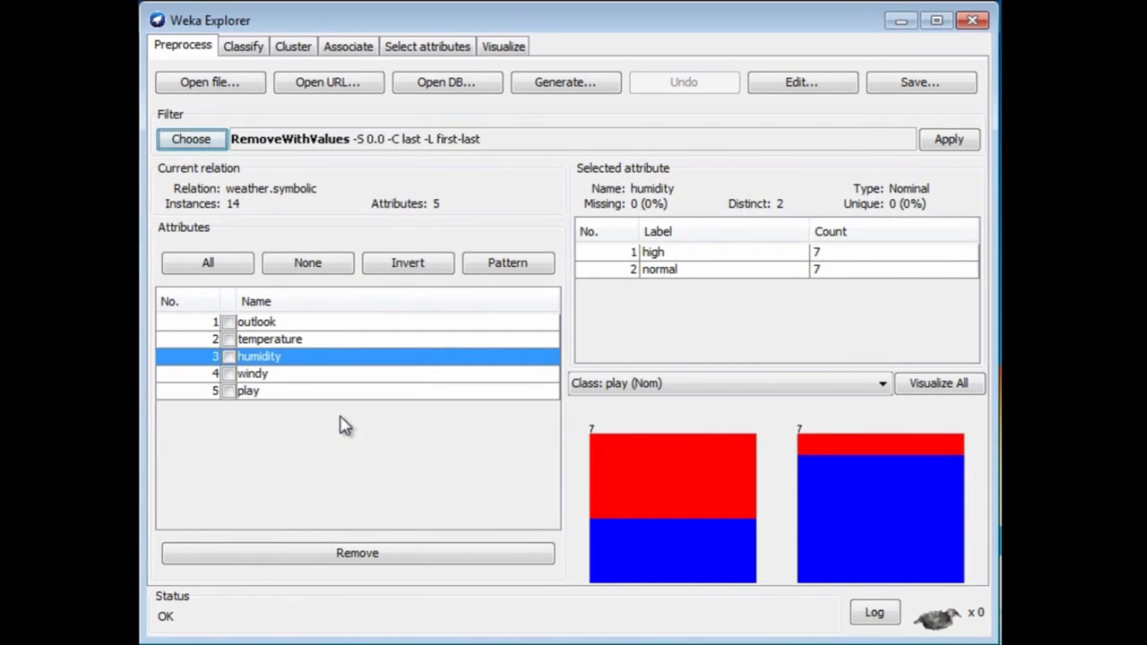
# Open the RemoveWithValues filter's settings and view its detailed option descriptions.
pyautogui.click(289, 143)
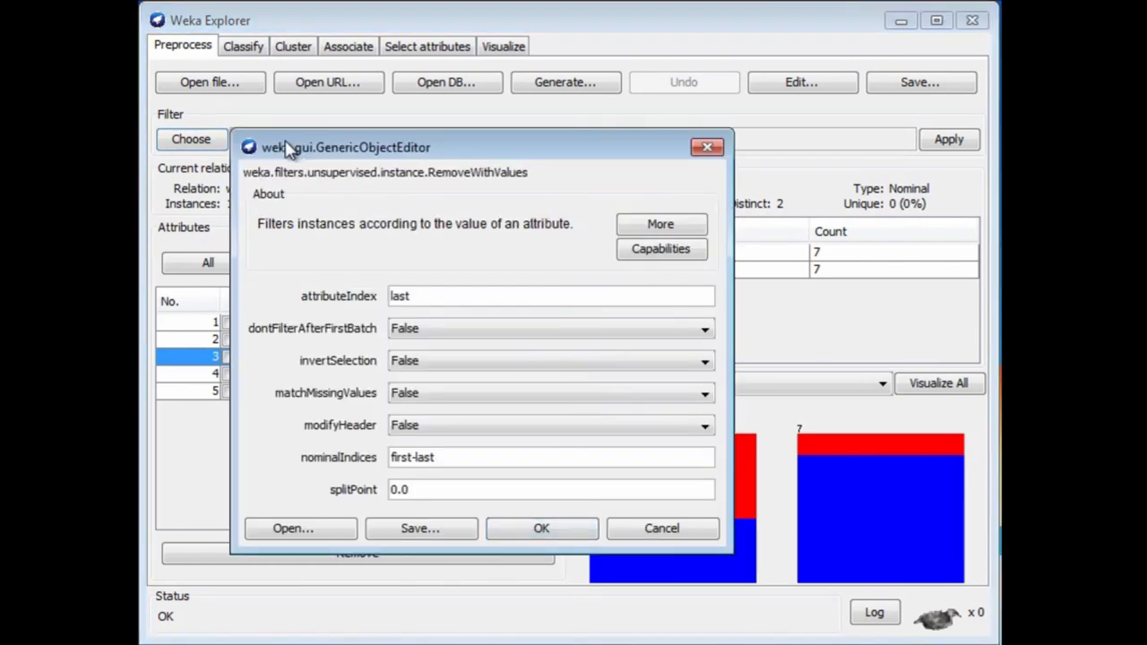
pyautogui.click(660, 225)
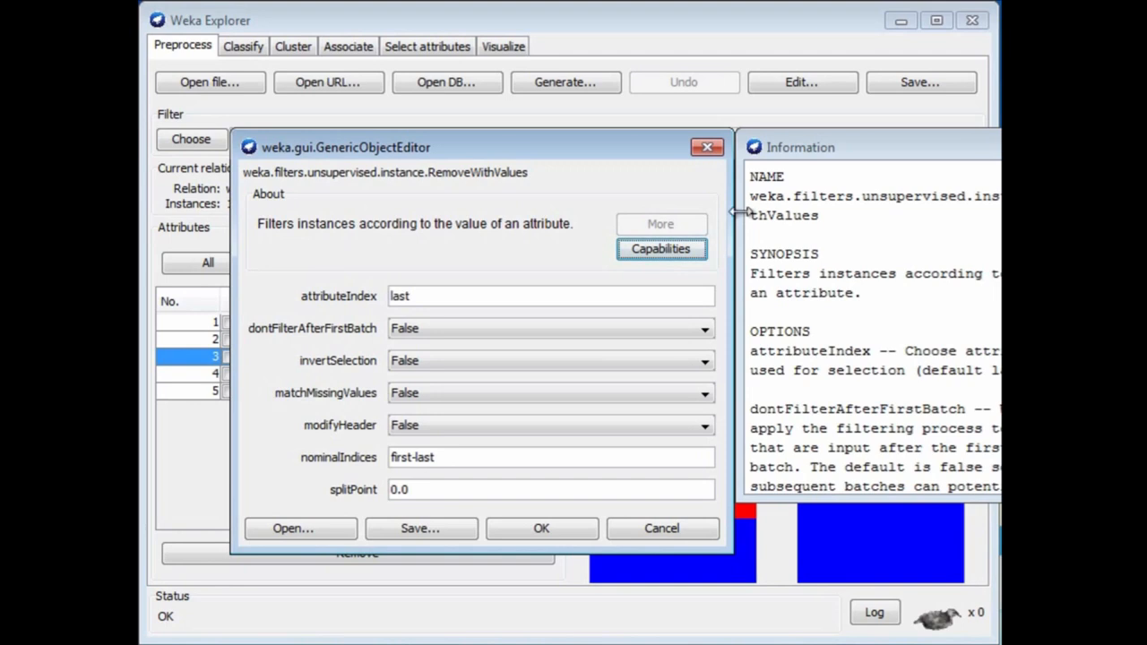
pyautogui.click(1125, 147)
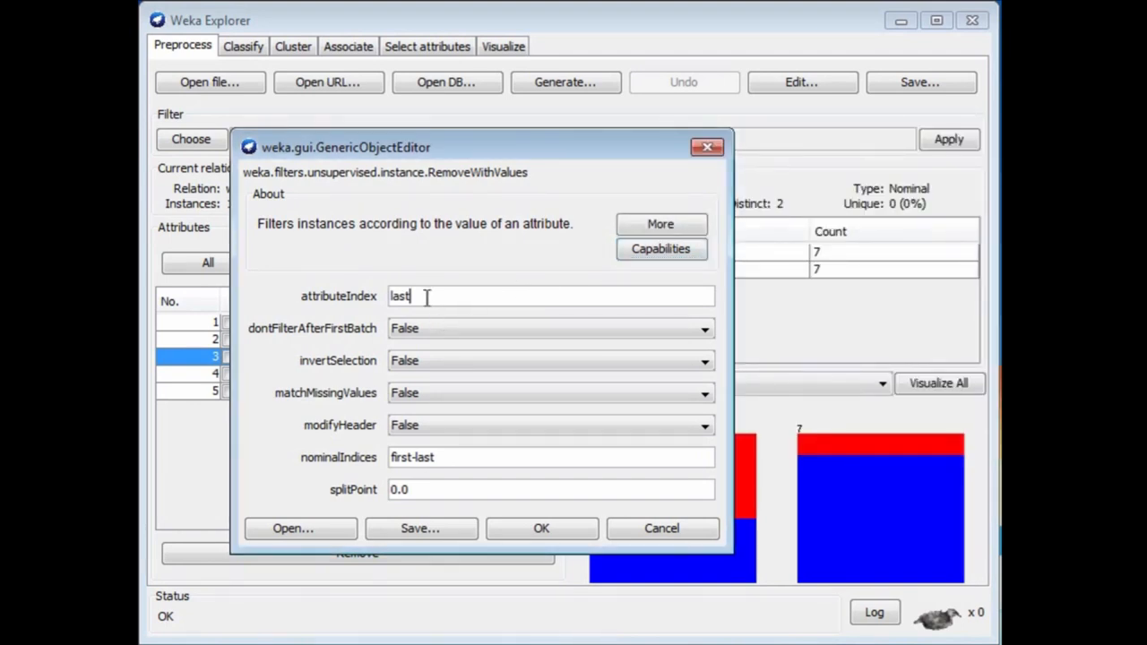
# Configure the RemoveWithValues filter with attributeIndex 3 and nominalIndices 1.
pyautogui.moveTo(436, 297); pyautogui.dragTo(350, 297)
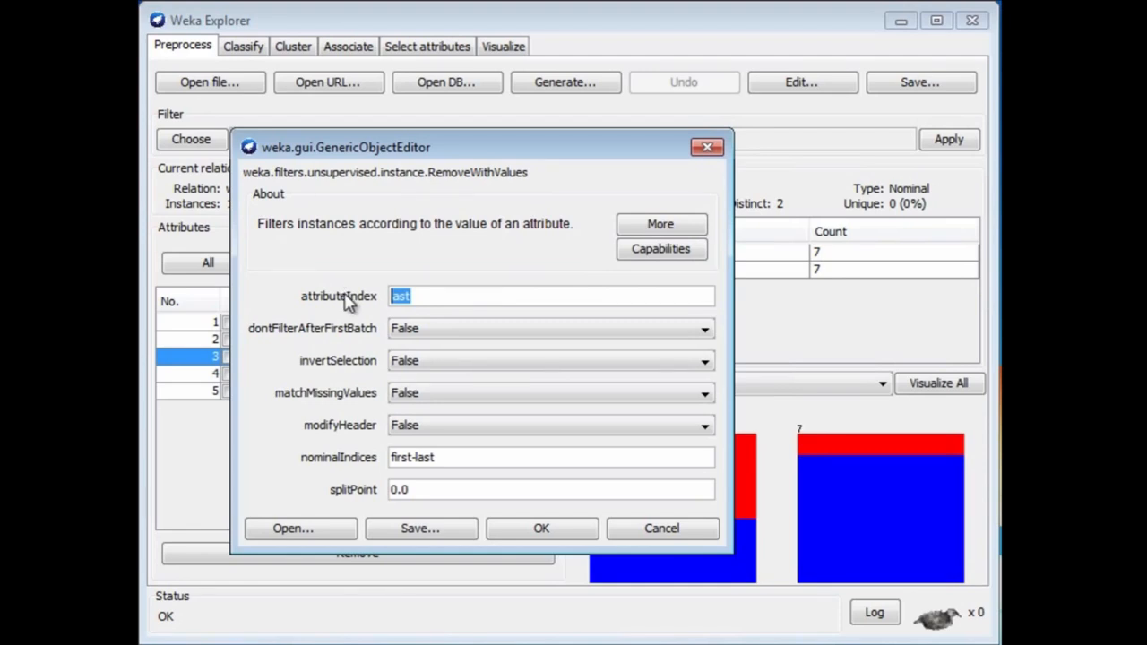
pyautogui.write('3')
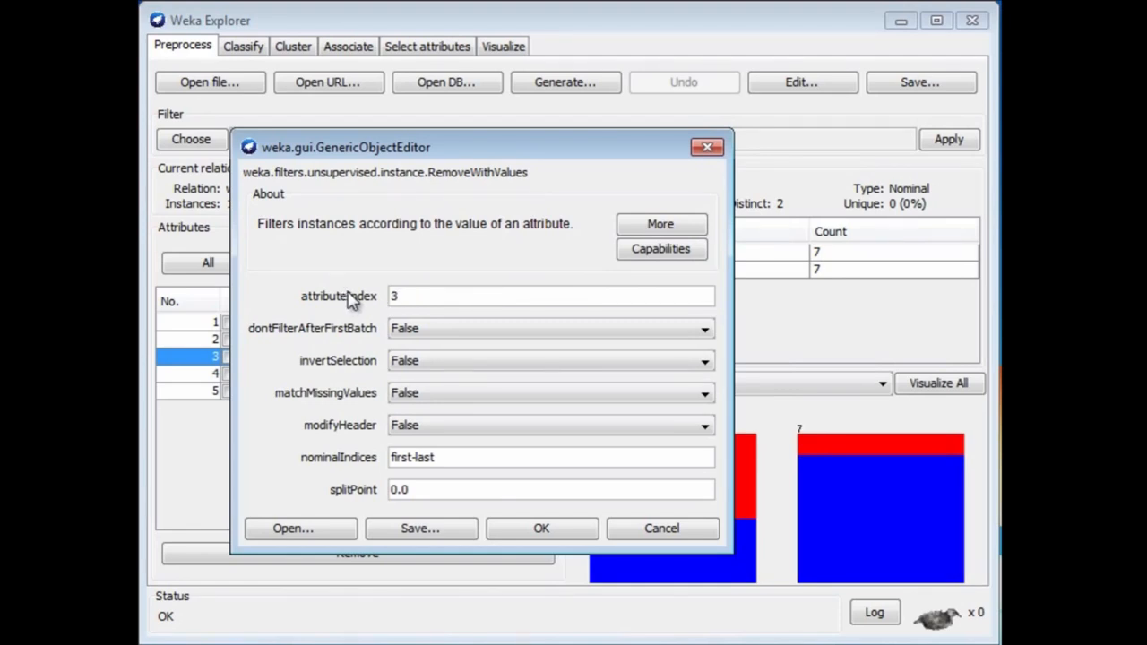
pyautogui.click(450, 459)
pyautogui.moveTo(450, 459); pyautogui.dragTo(366, 453)
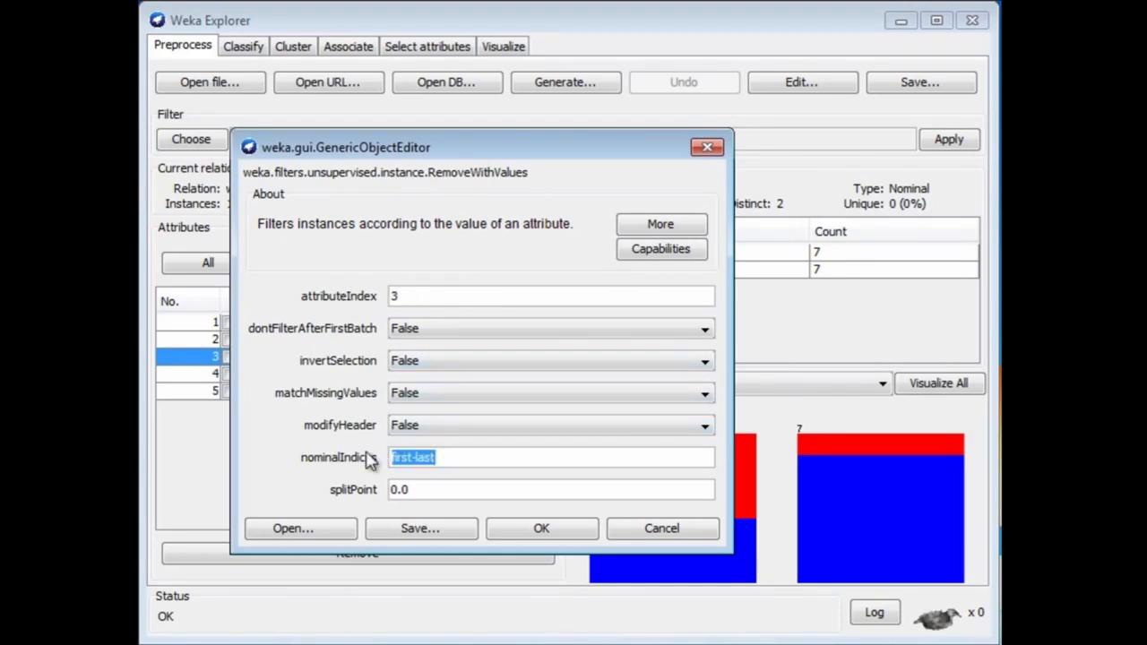
pyautogui.write('1')
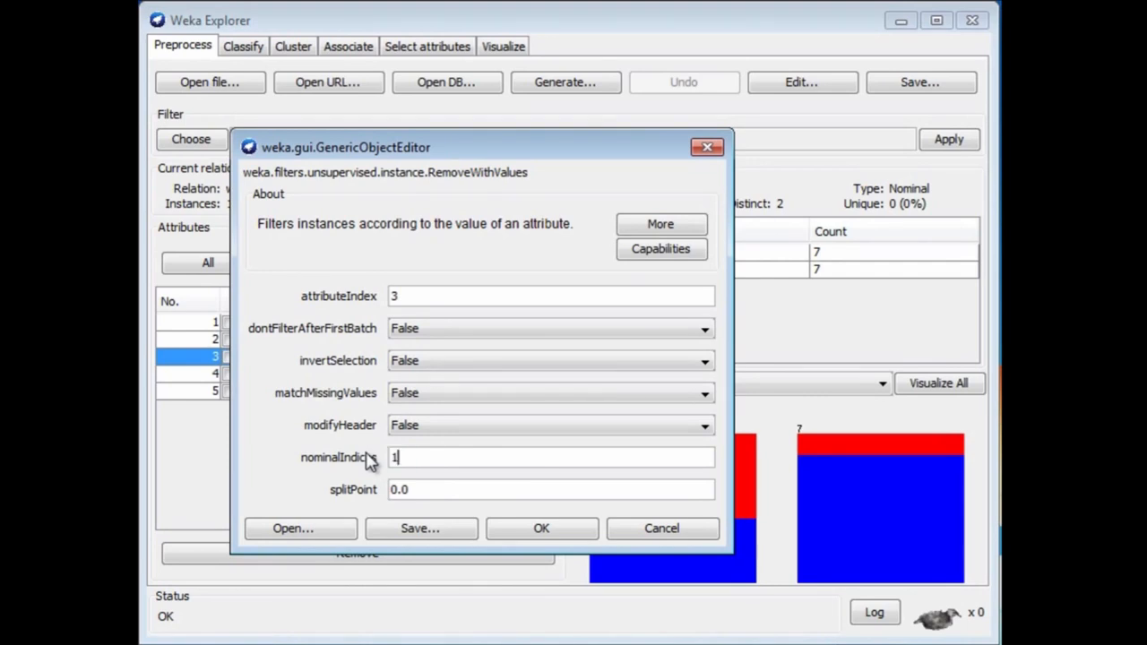
pyautogui.click(566, 535)
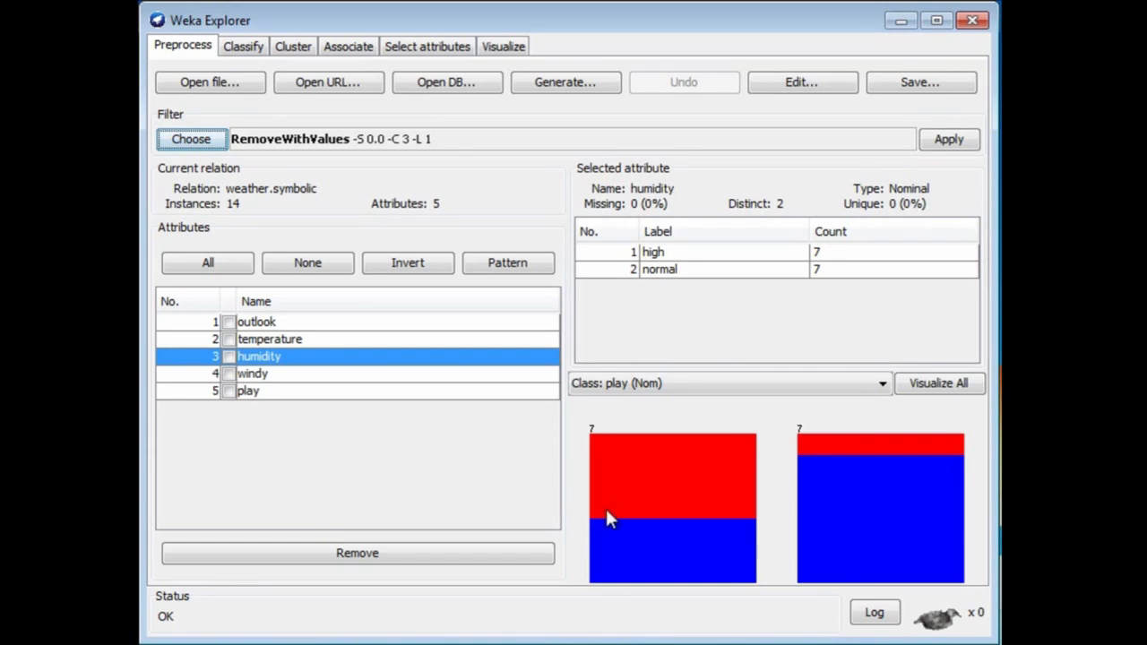
# Apply the RemoveWithValues filter, check the humidity attribute's value counts, and undo the filtering.
pyautogui.click(948, 143)
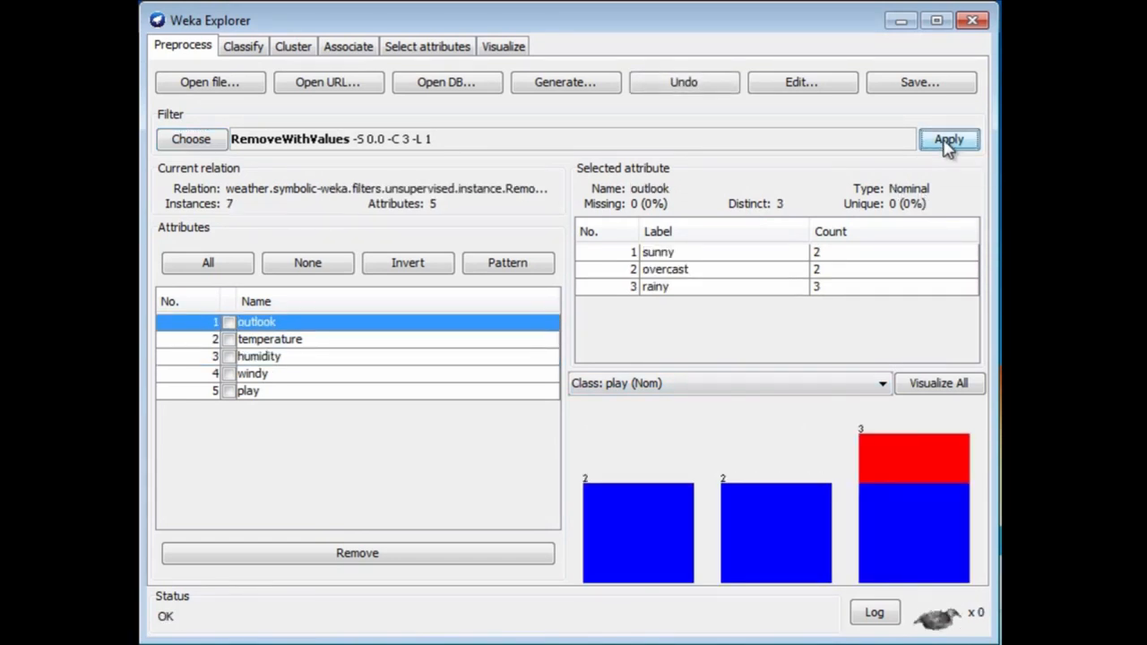
pyautogui.click(265, 360)
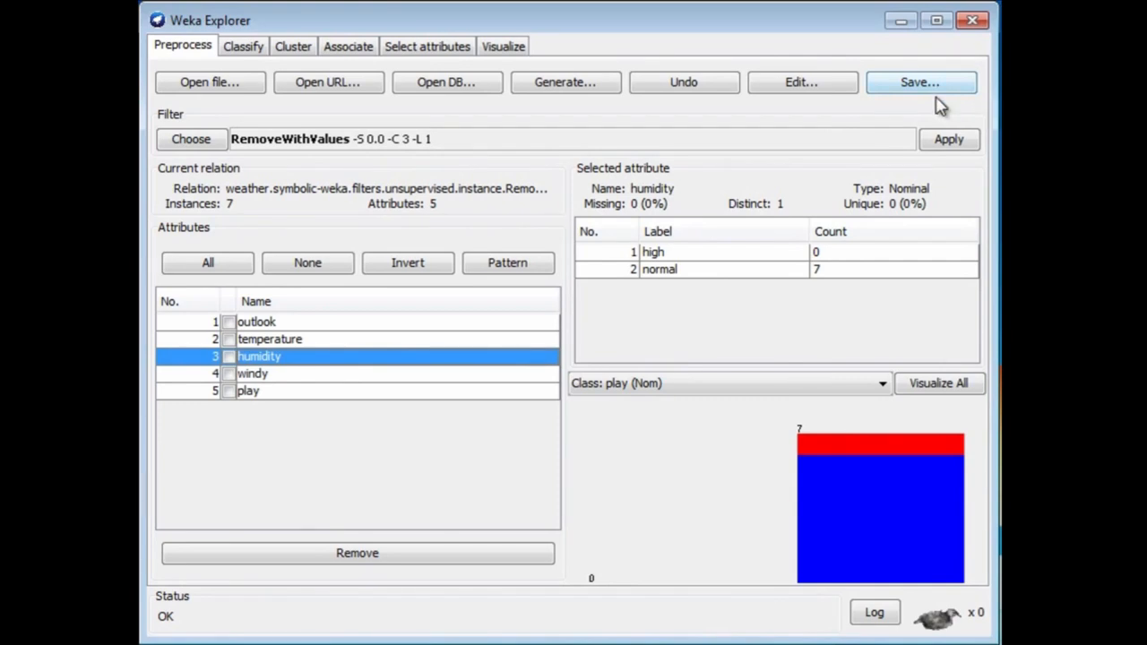
pyautogui.click(708, 87)
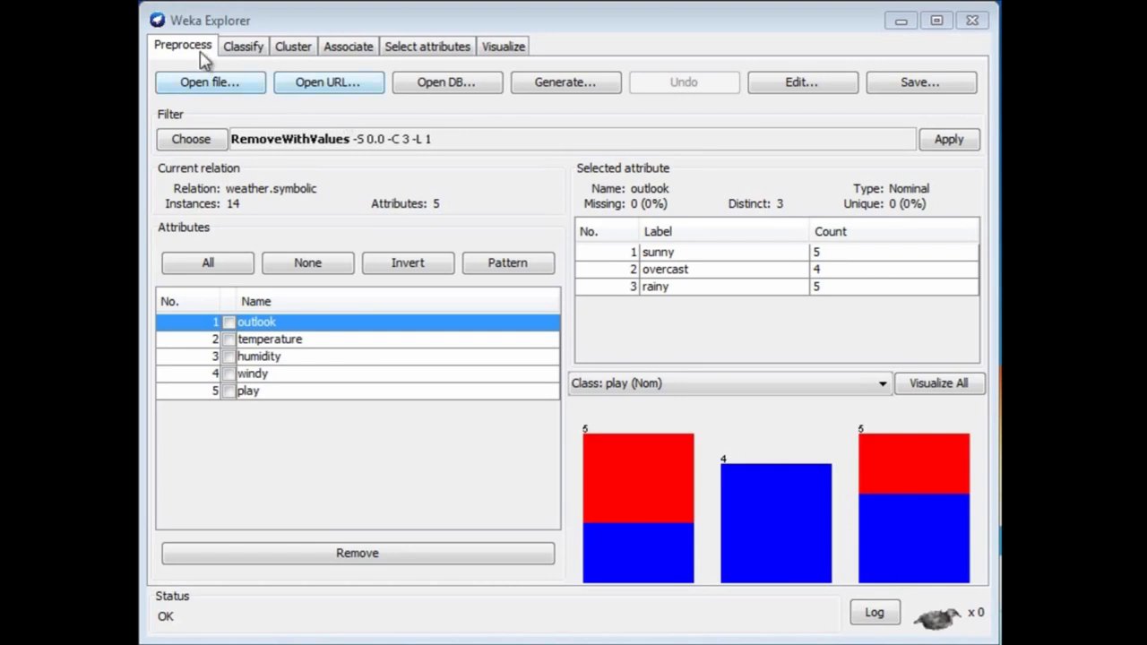
# Open the glass.arff dataset from the Weka datasets folder.
pyautogui.click(200, 84)
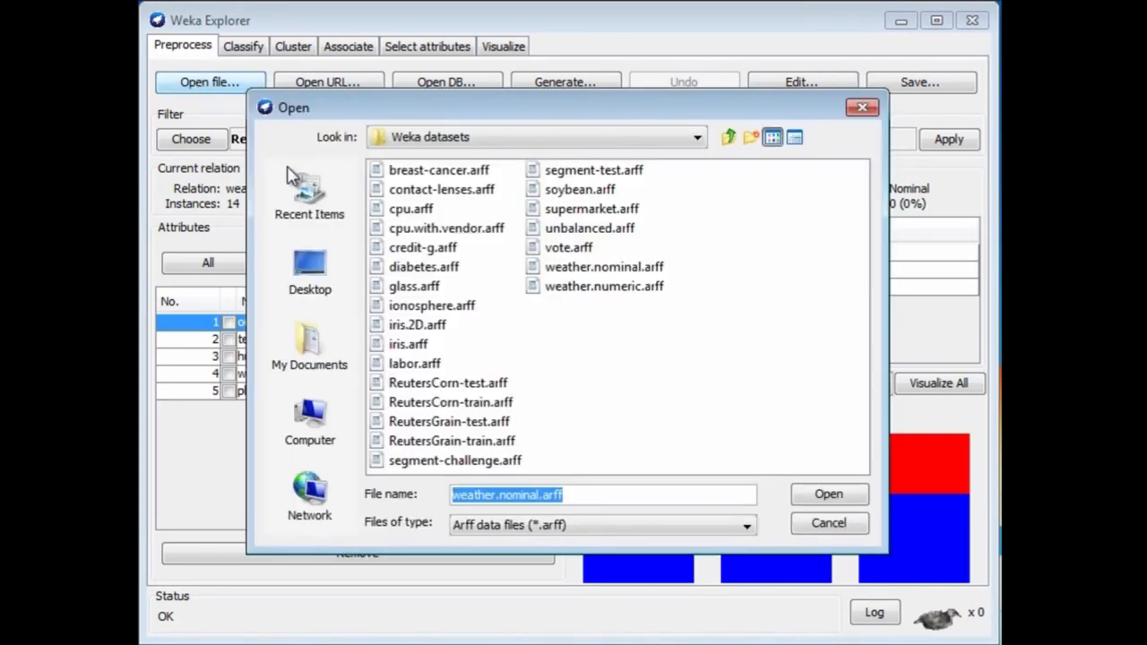
pyautogui.doubleClick(408, 287)
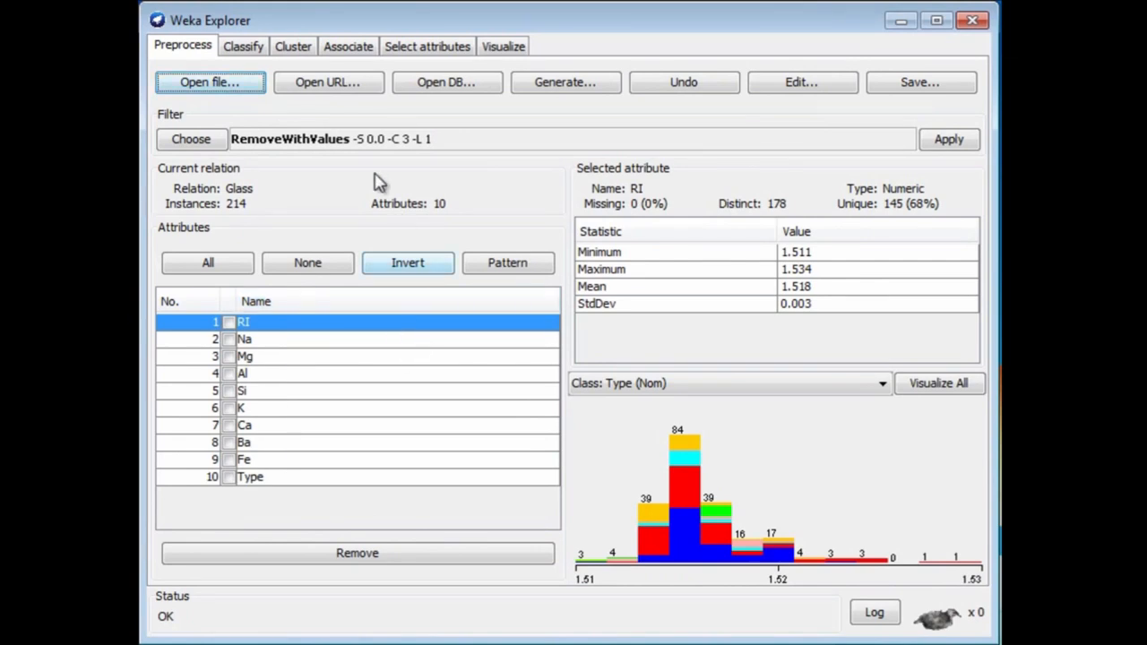
# Select the J48 tree classifier, run it on the glass data with 10-fold cross-validation, and view the accuracy summary.
pyautogui.click(251, 51)
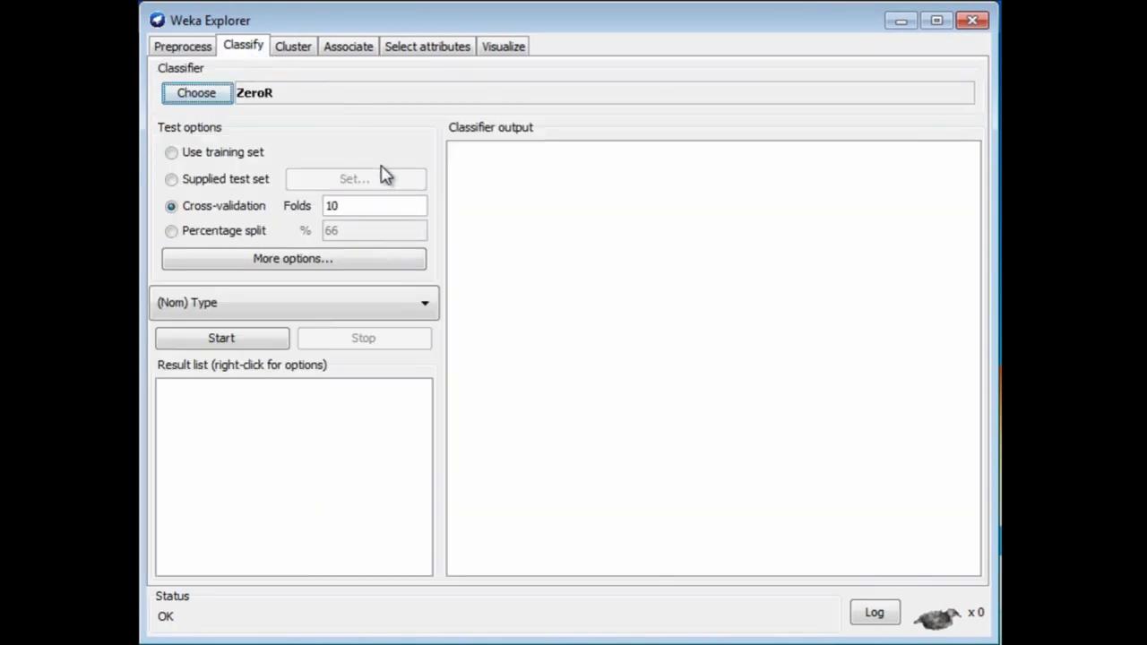
pyautogui.click(193, 95)
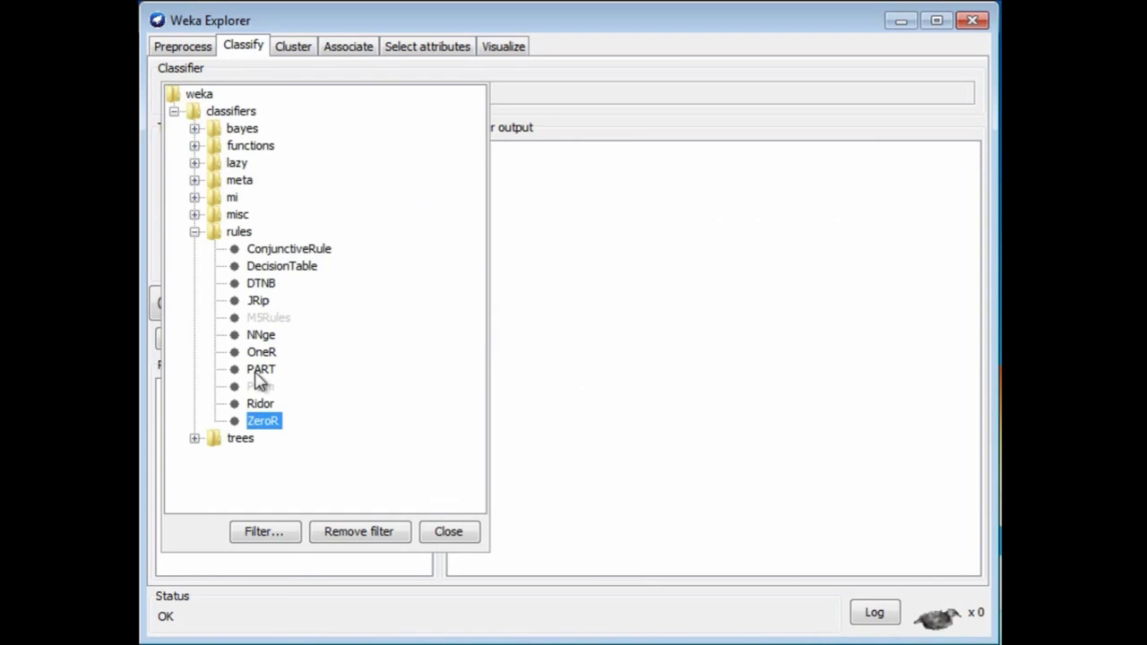
pyautogui.click(194, 438)
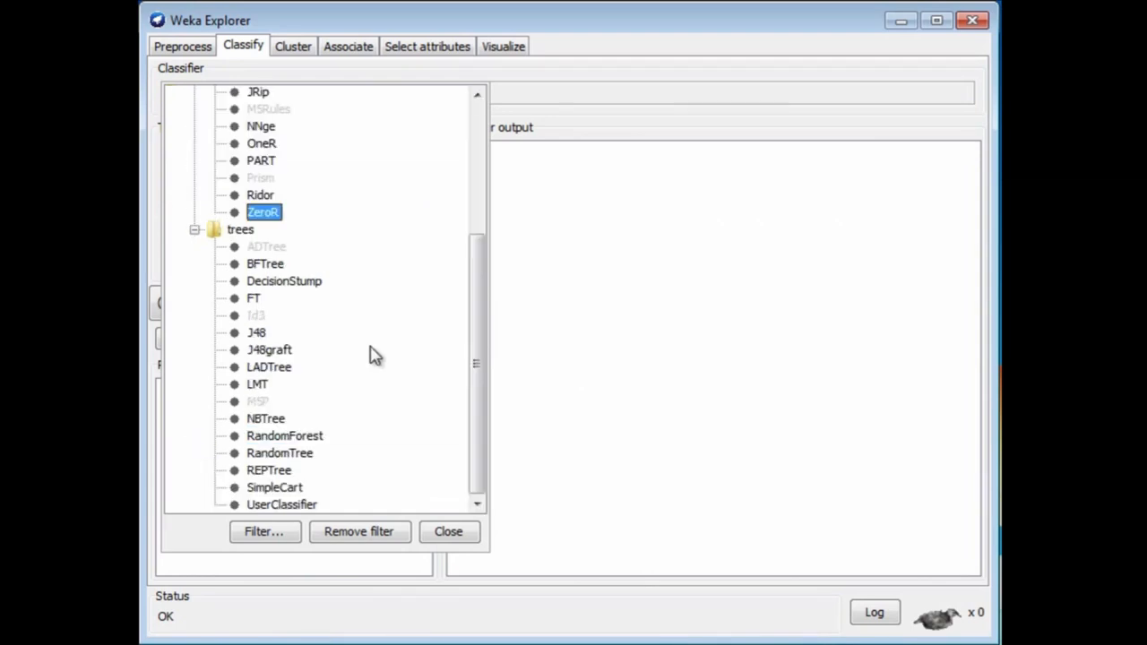
pyautogui.click(258, 333)
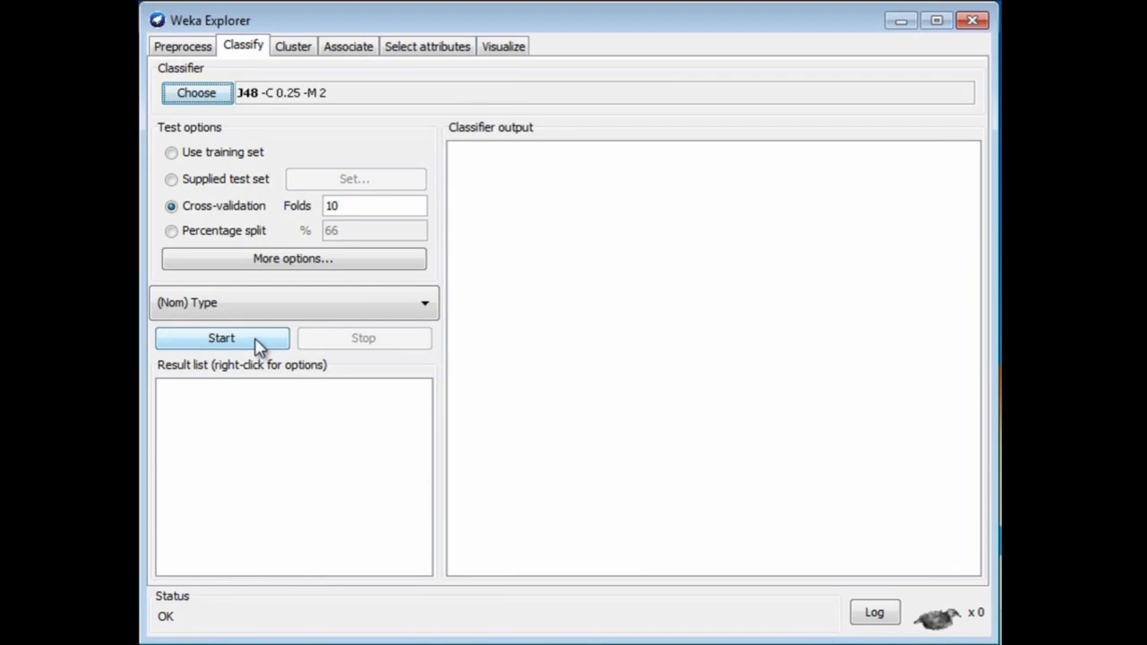
pyautogui.click(256, 341)
pyautogui.moveTo(971, 518); pyautogui.dragTo(969, 482)
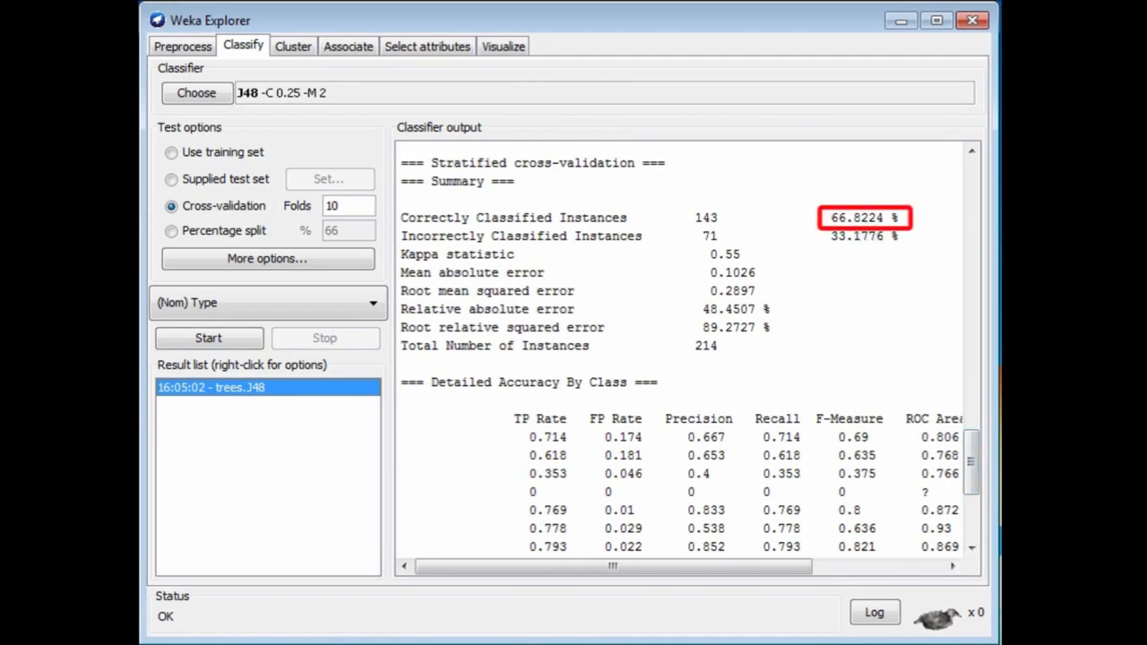
# Remove the Fe attribute from the glass dataset.
pyautogui.click(164, 48)
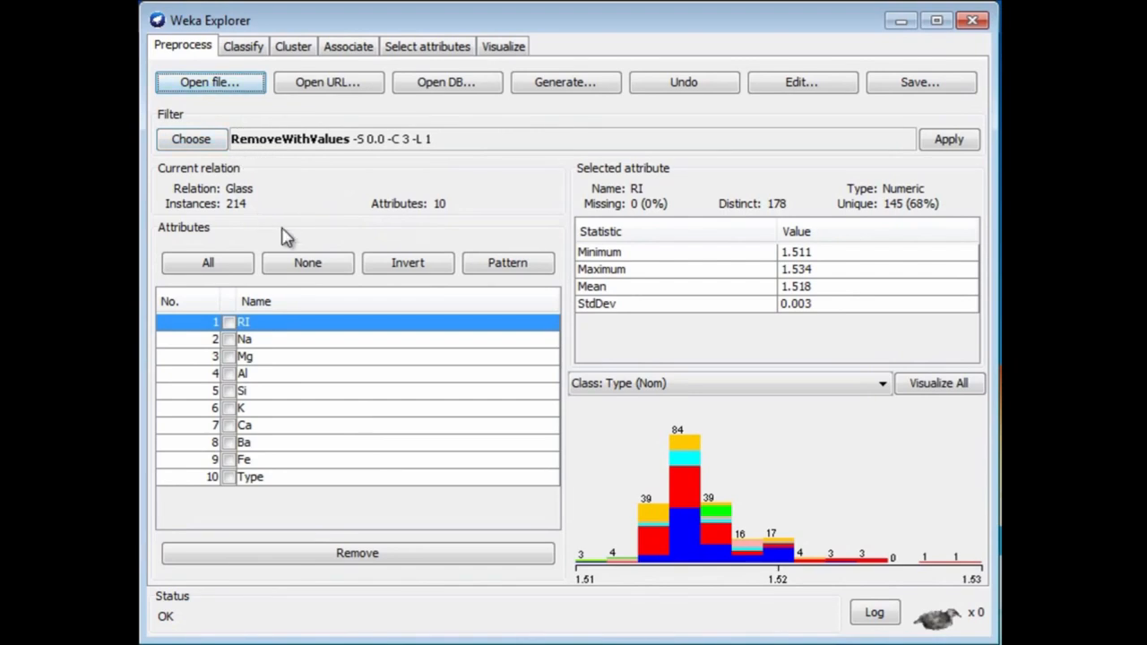
pyautogui.click(230, 461)
pyautogui.click(300, 555)
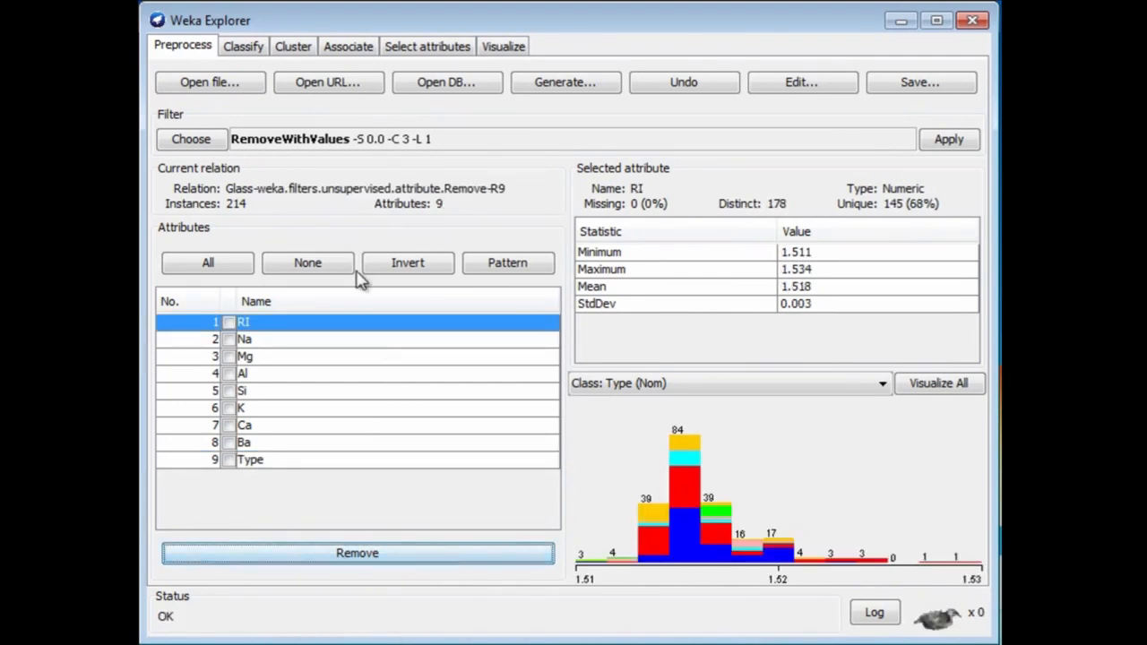
# Rerun J48 on the glass data without Fe and view the cross-validation summary.
pyautogui.click(250, 52)
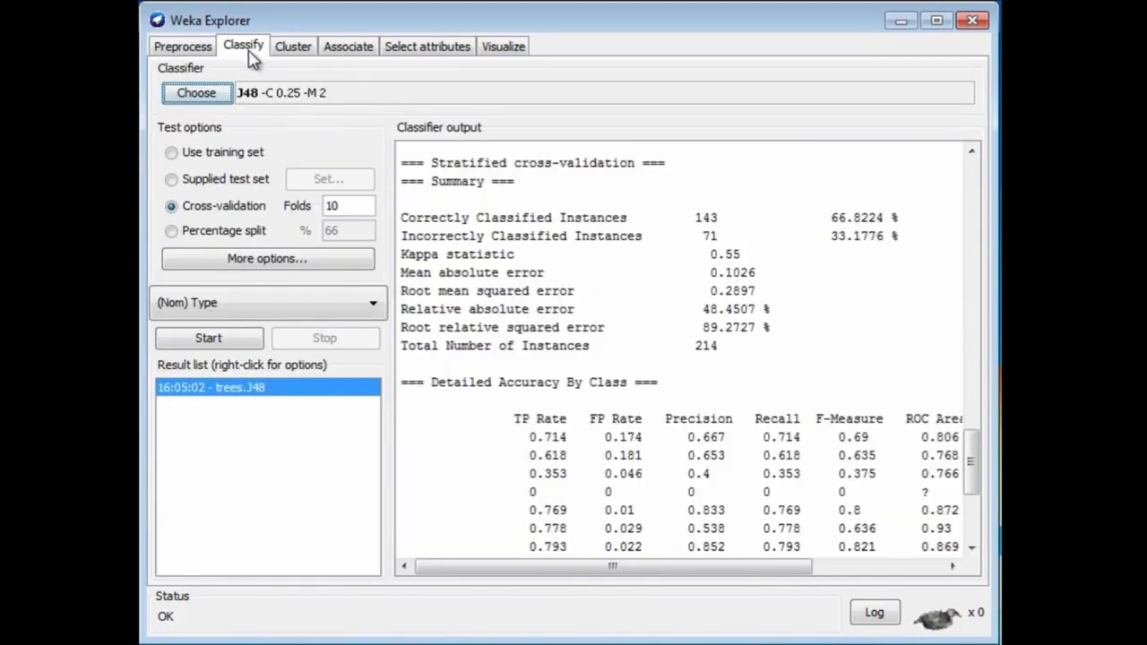
pyautogui.click(243, 341)
pyautogui.moveTo(977, 522); pyautogui.dragTo(970, 477)
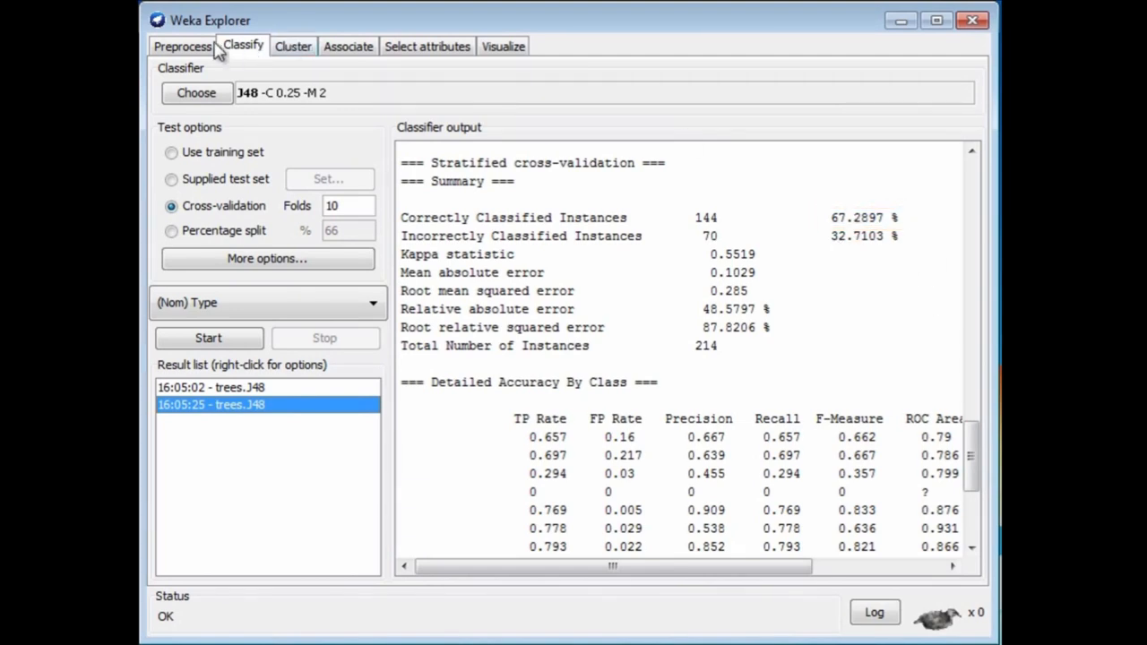
# Remove the Na, Al, Si, K, Ca and Ba attributes from the glass dataset, keeping only RI, Mg and Type.
pyautogui.click(184, 48)
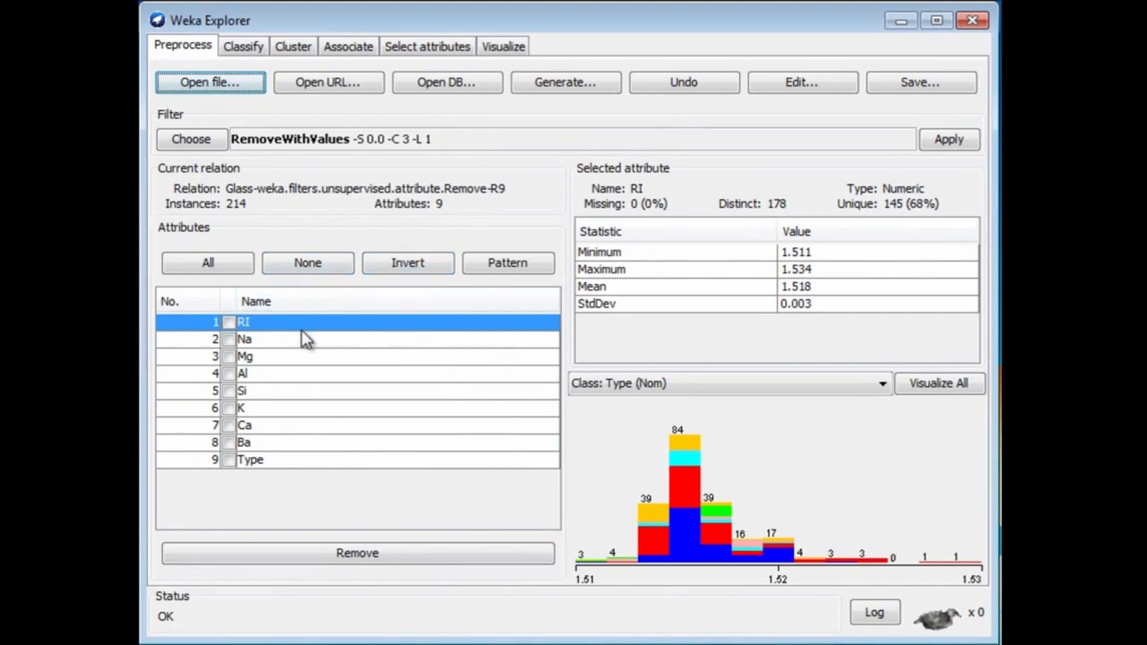
pyautogui.click(229, 340)
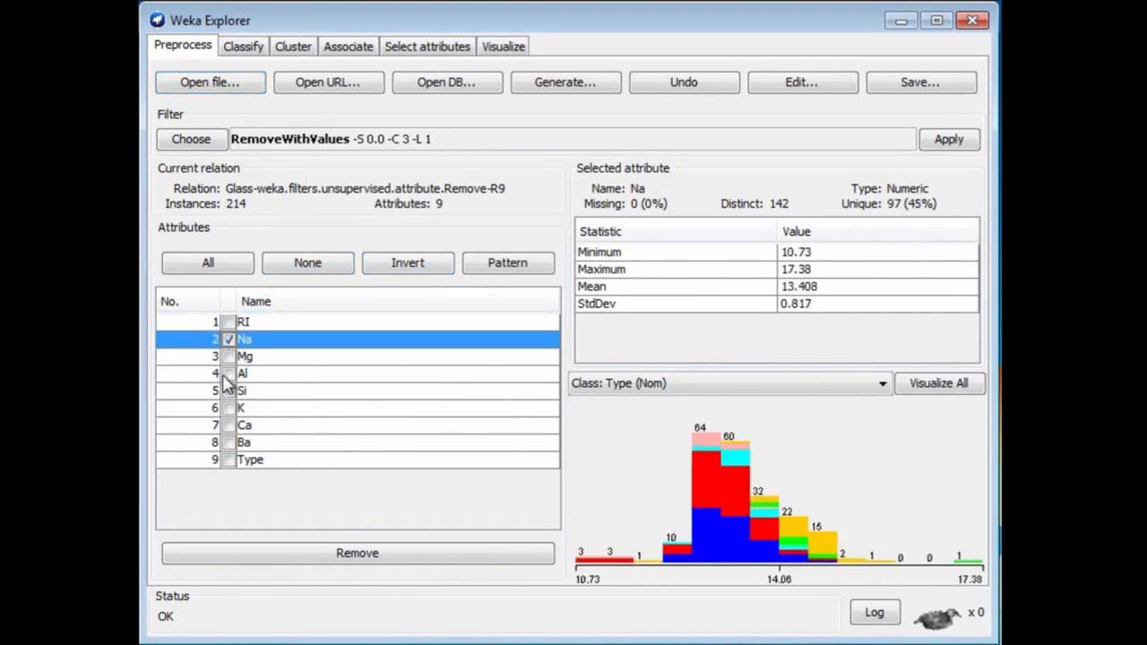
pyautogui.click(227, 374)
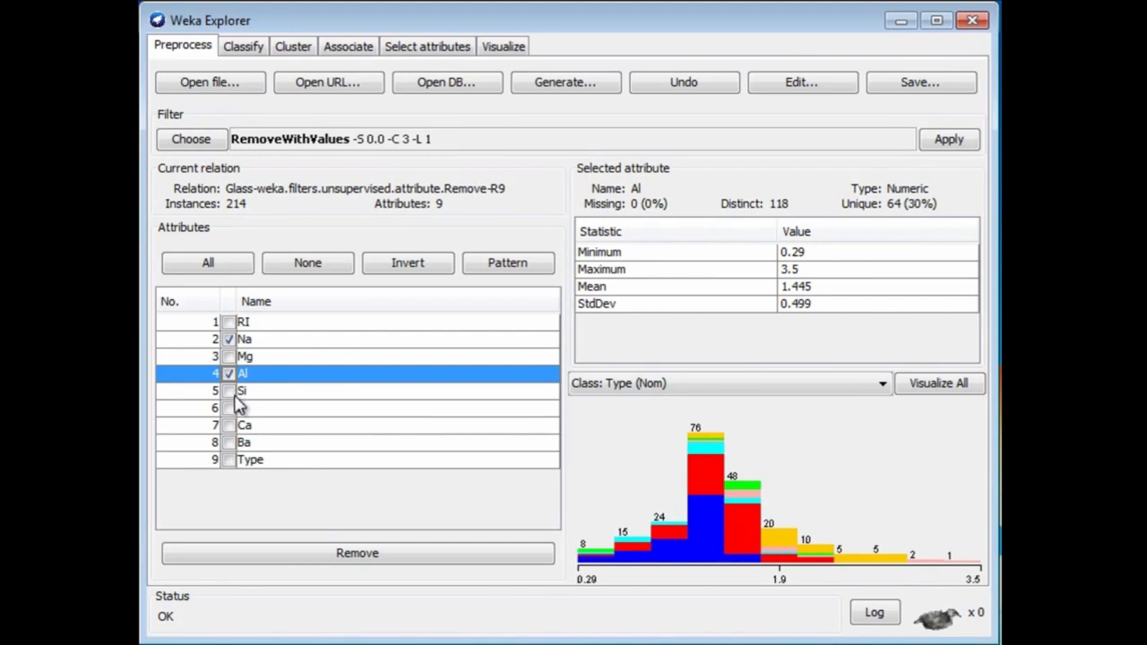
pyautogui.click(229, 391)
pyautogui.click(230, 409)
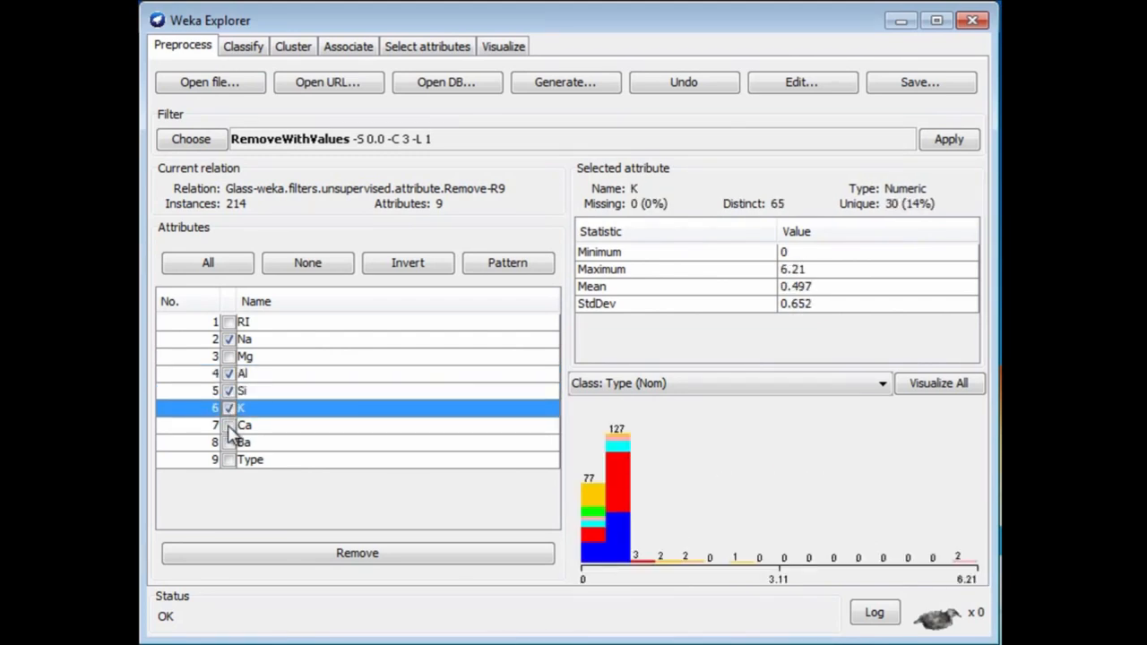
pyautogui.click(229, 426)
pyautogui.click(229, 443)
pyautogui.click(325, 559)
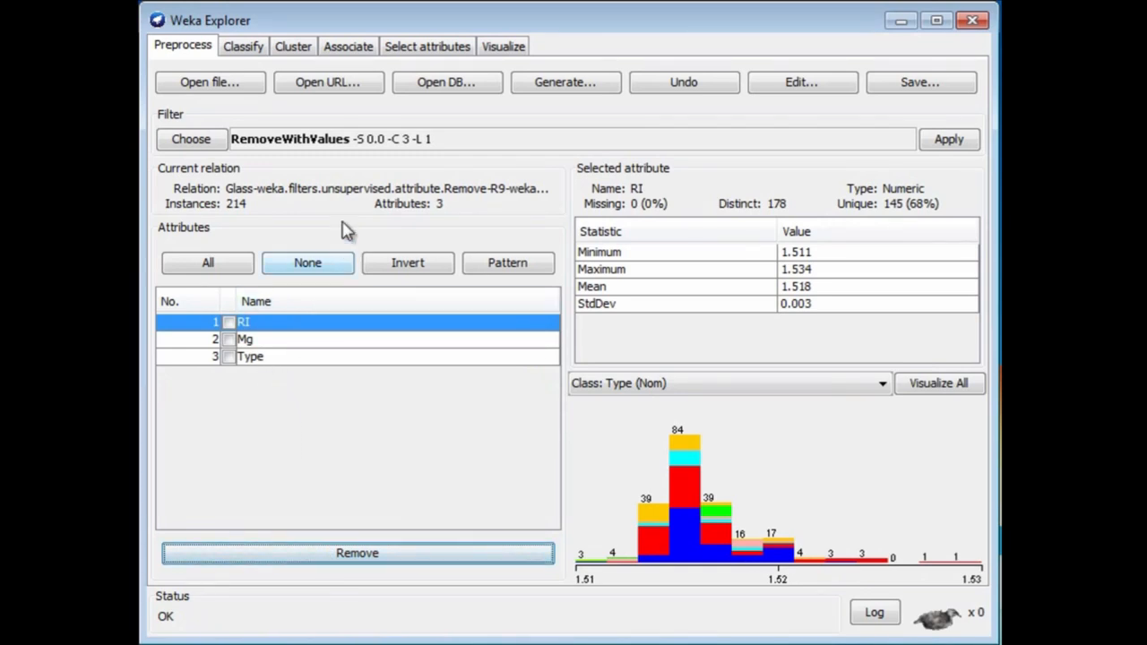
# Rerun J48 using only the RI and Mg attributes to predict Type, and view the cross-validation summary.
pyautogui.click(242, 49)
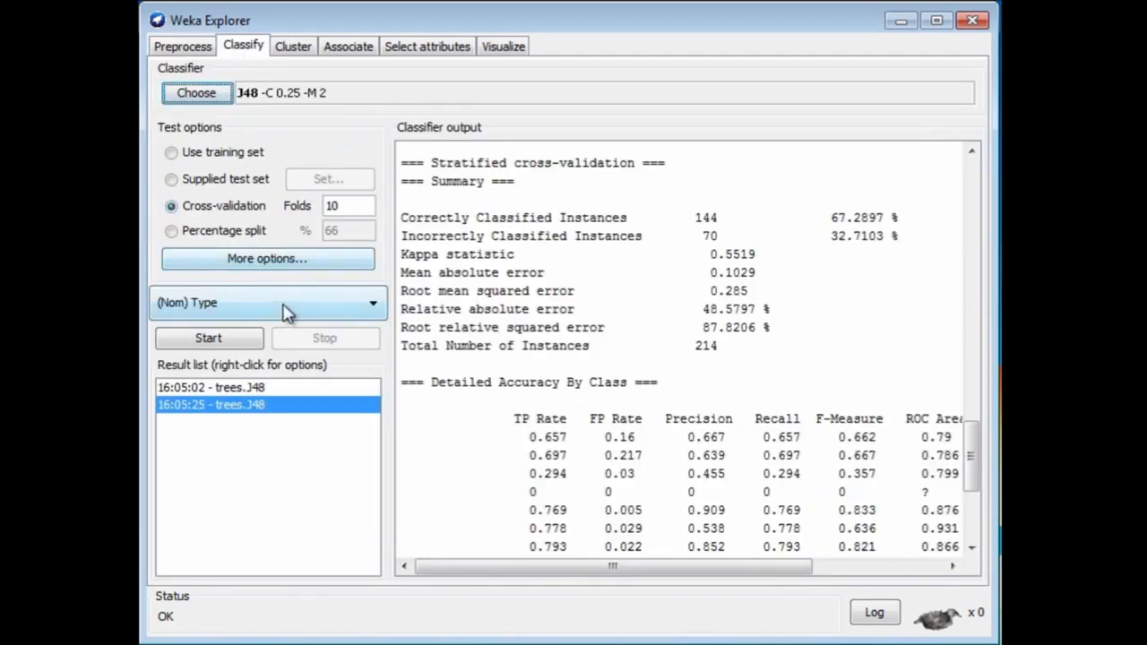
pyautogui.click(208, 338)
pyautogui.moveTo(975, 502); pyautogui.dragTo(978, 446)
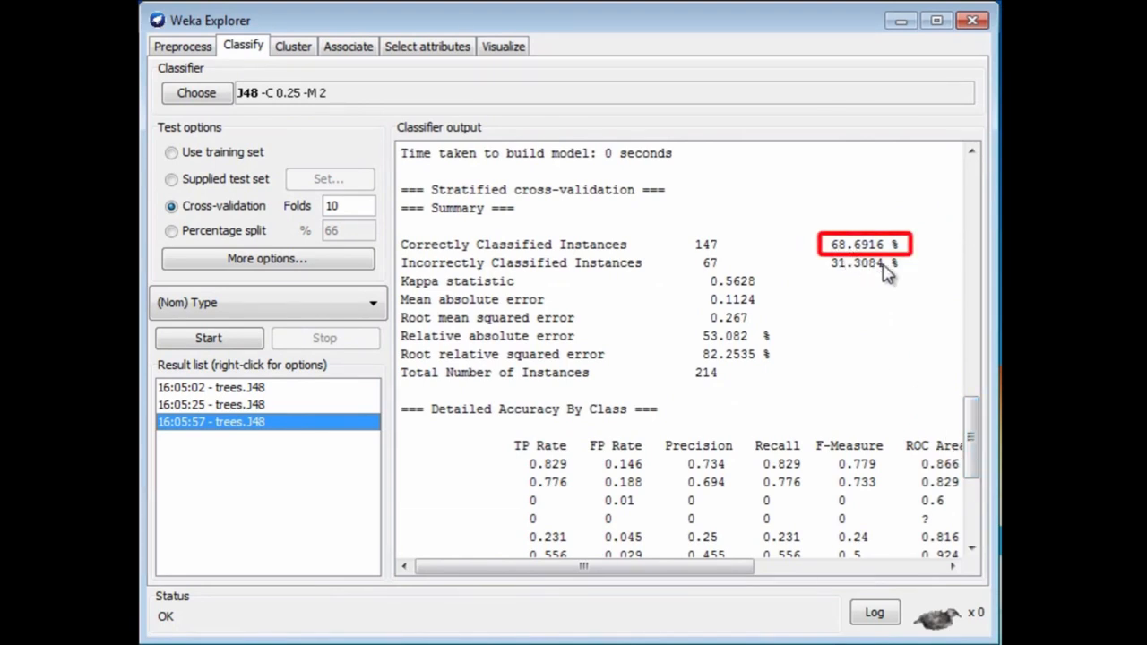
# Visualize the decision tree of the latest J48 result in an enlarged window and fit the tree to the screen.
pyautogui.rightClick(261, 430)
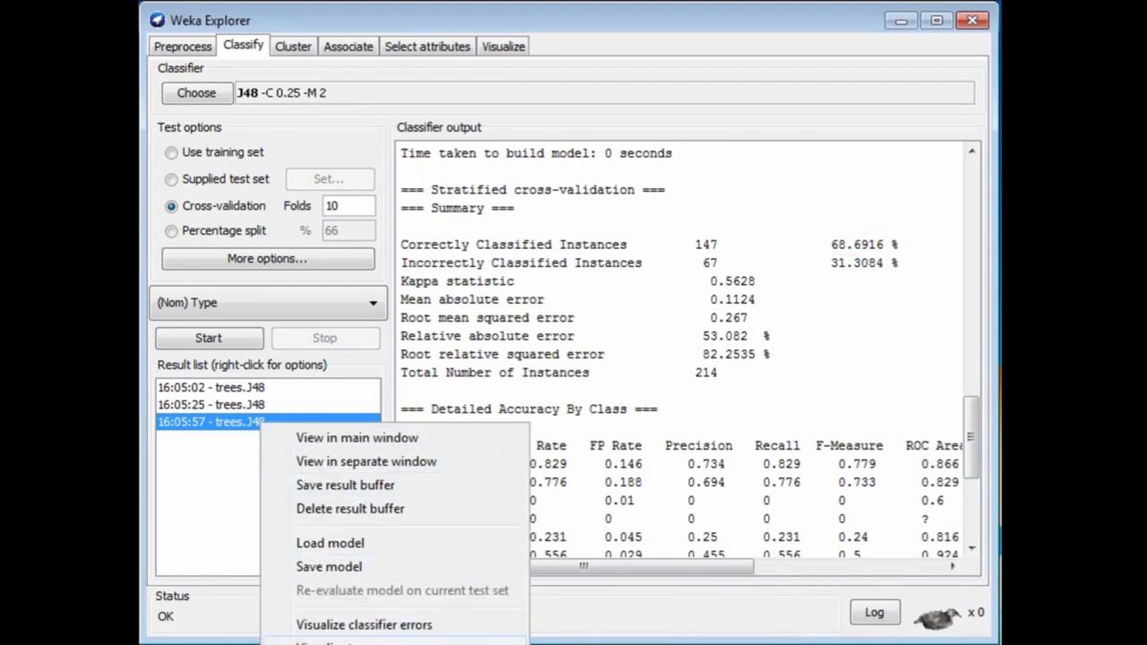
pyautogui.click(333, 643)
pyautogui.moveTo(674, 428); pyautogui.dragTo(952, 624)
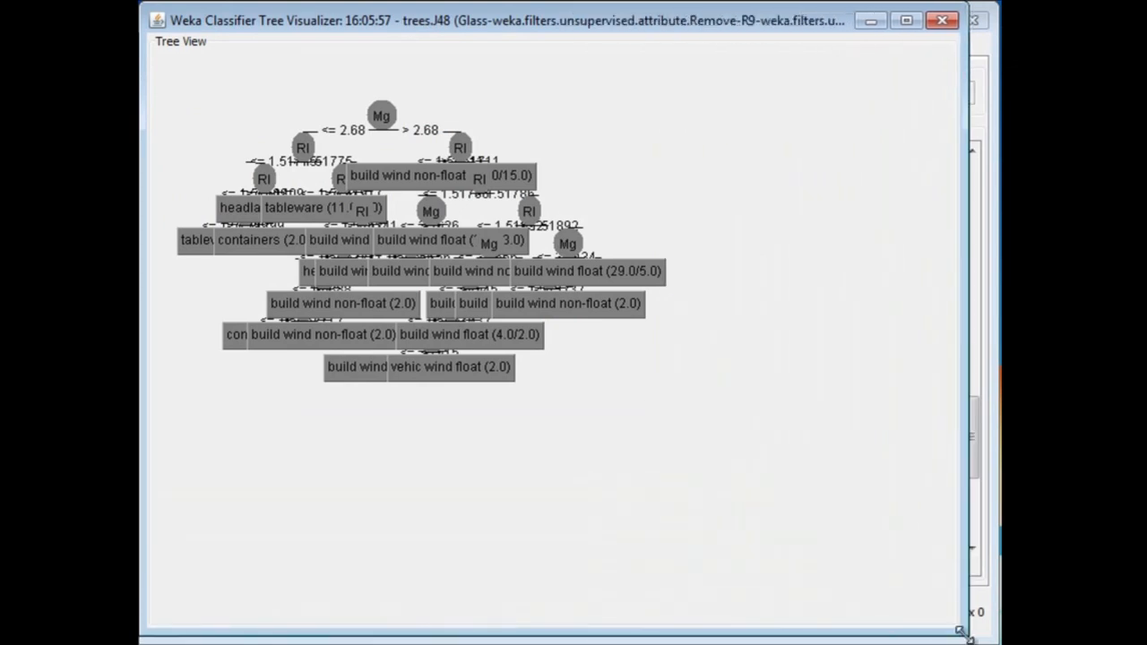
pyautogui.rightClick(675, 442)
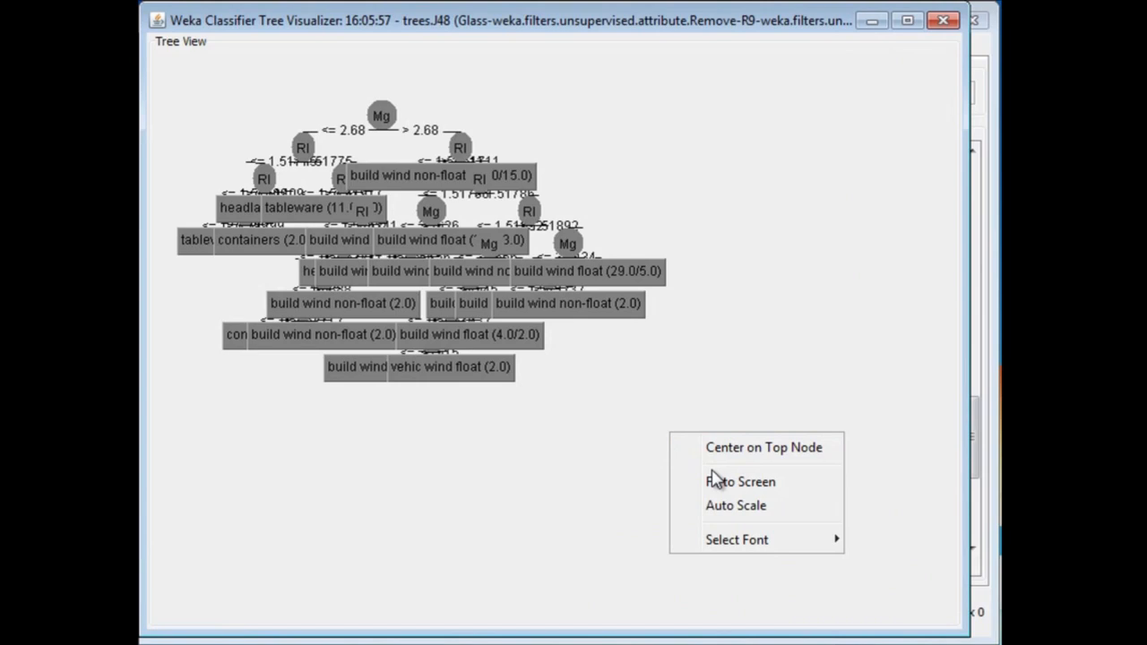
pyautogui.click(722, 482)
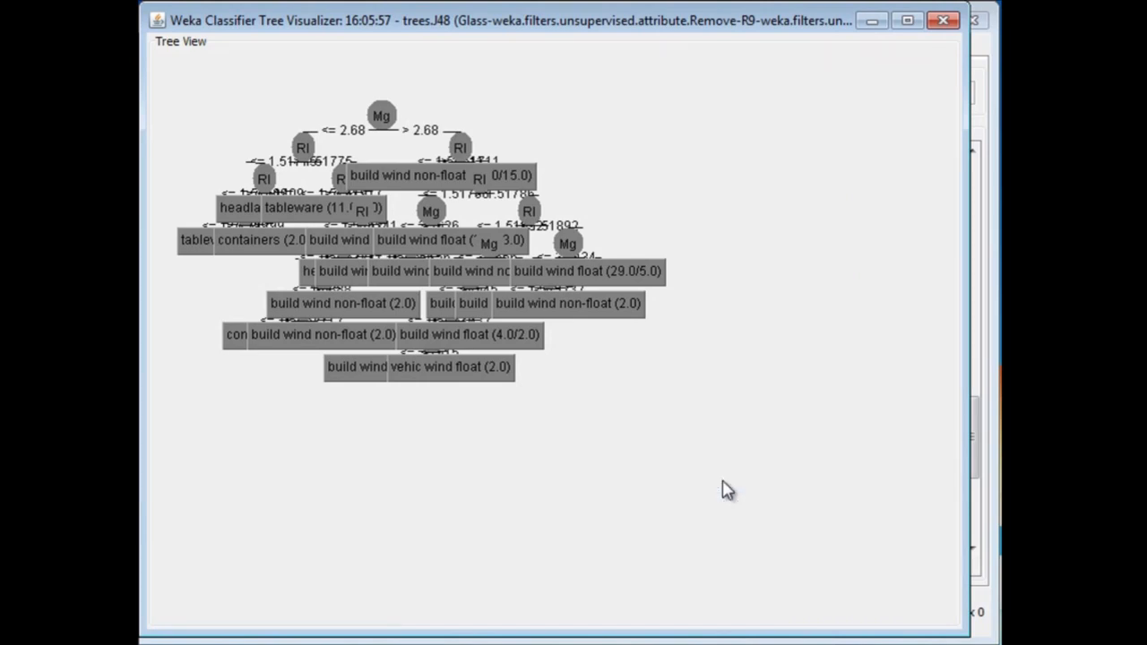